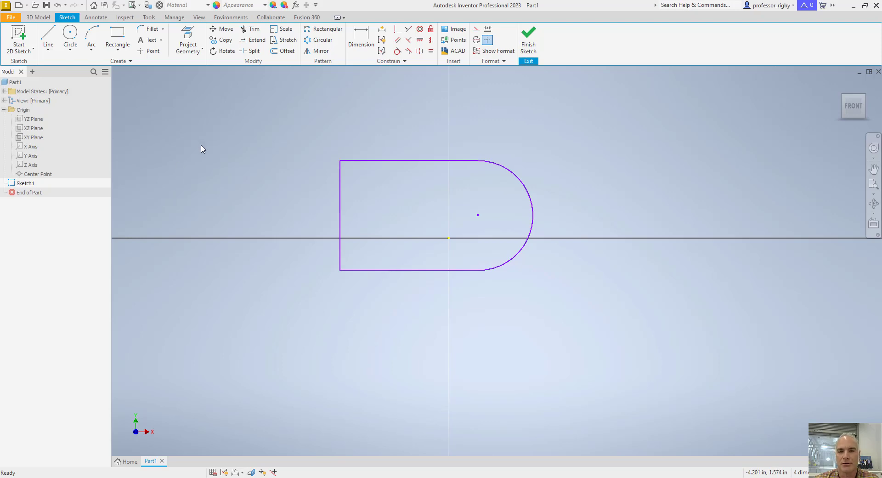
Step: Create a new part from the Standard.ipt template and start a 2D sketch on the front (XY) plane
left_click(18, 5)
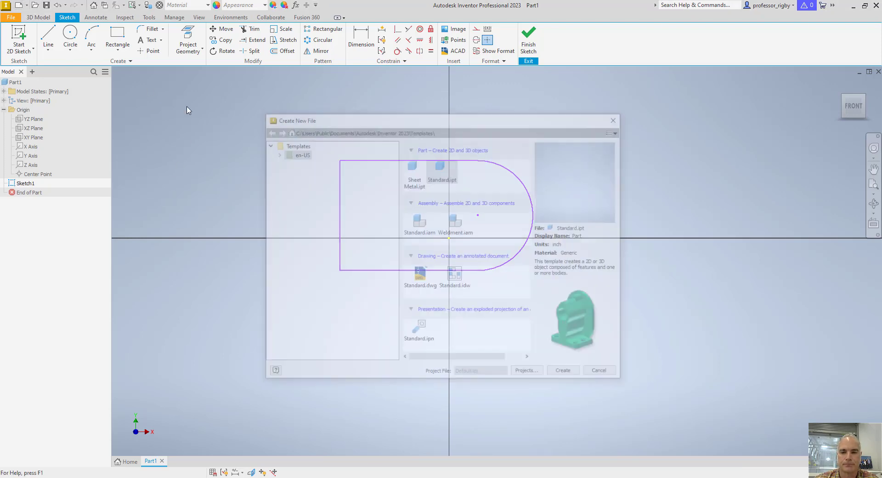
left_click(566, 373)
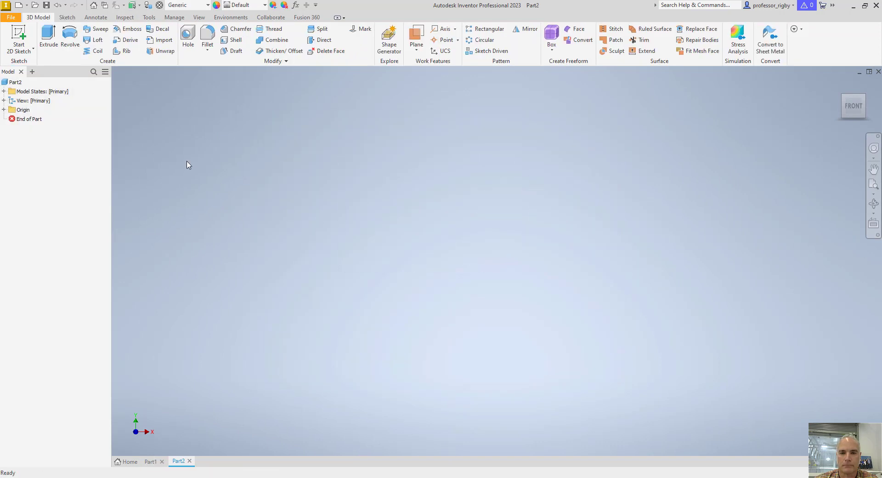
left_click(19, 34)
left_click(443, 139)
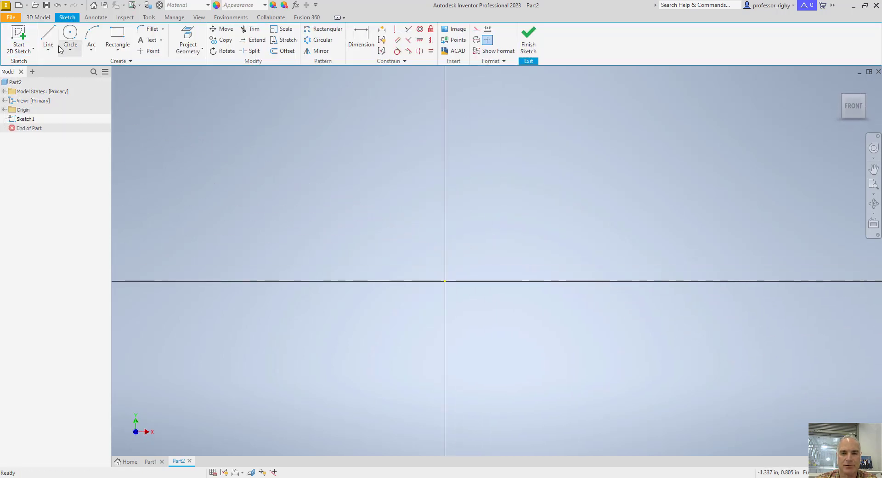
Step: Sketch a closed, irregular four-sided outline around the origin, with the upper side about 0.97 in long at roughly 26 degrees
left_click(55, 41)
left_click(280, 223)
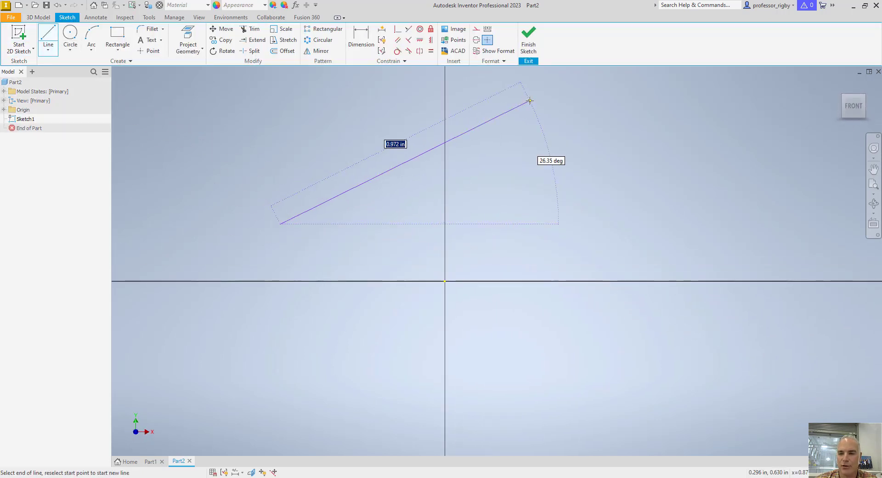
left_click(530, 101)
left_click(661, 354)
left_click(313, 418)
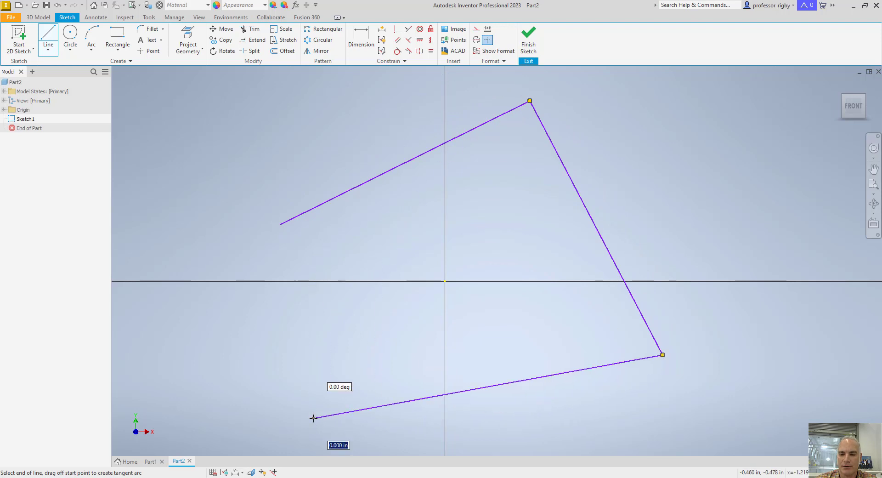
left_click(280, 224)
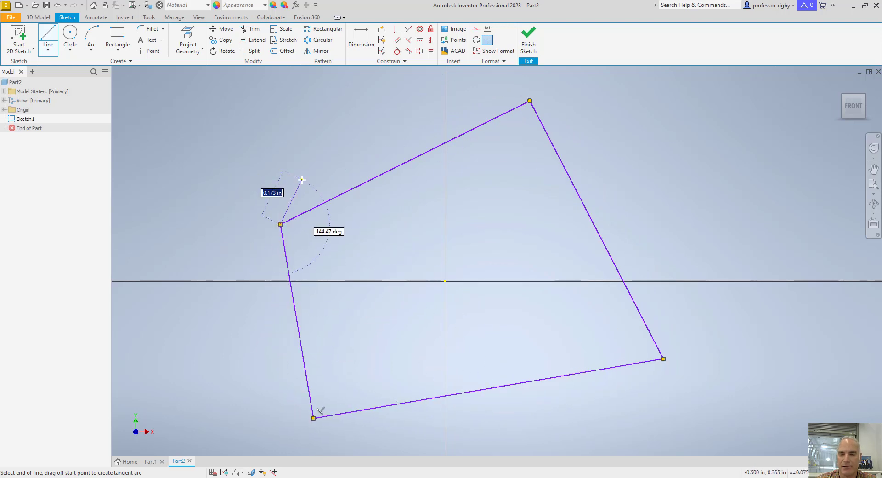
key("Escape")
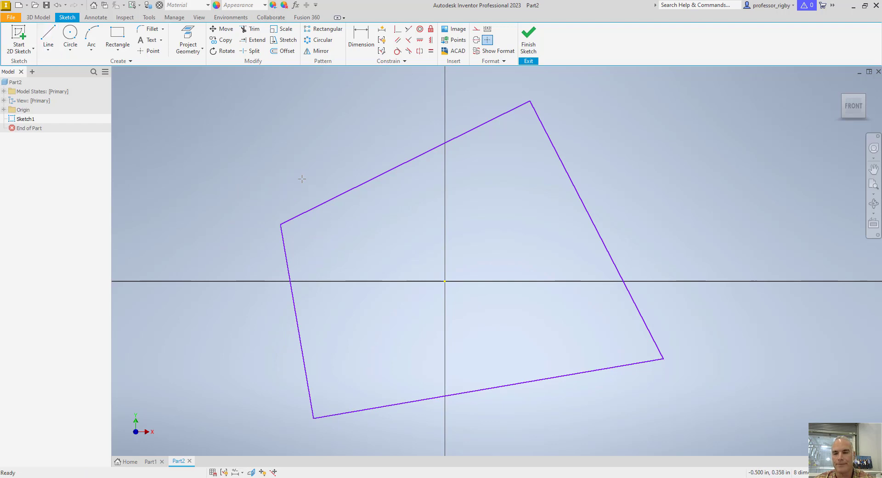
Step: Draw a circle about 0.38 in in diameter inside the outline, above the origin and near the upper corner
left_click(70, 35)
left_click(491, 208)
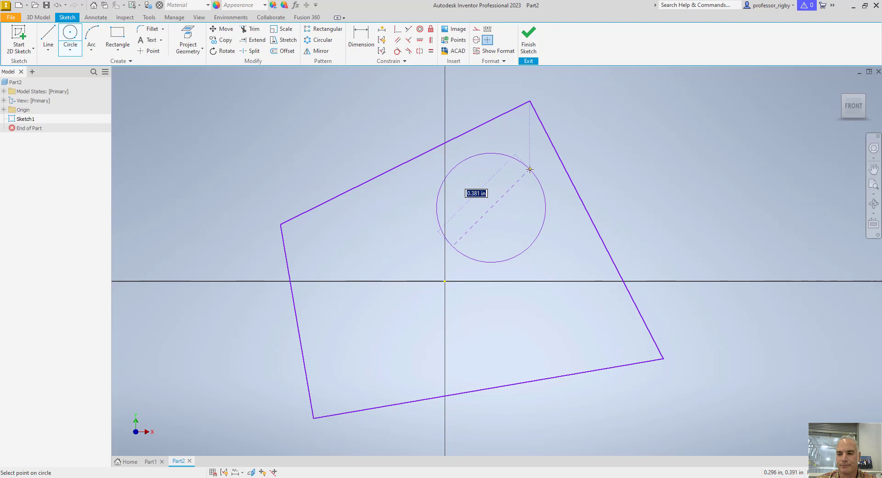
left_click(546, 209)
key("Escape")
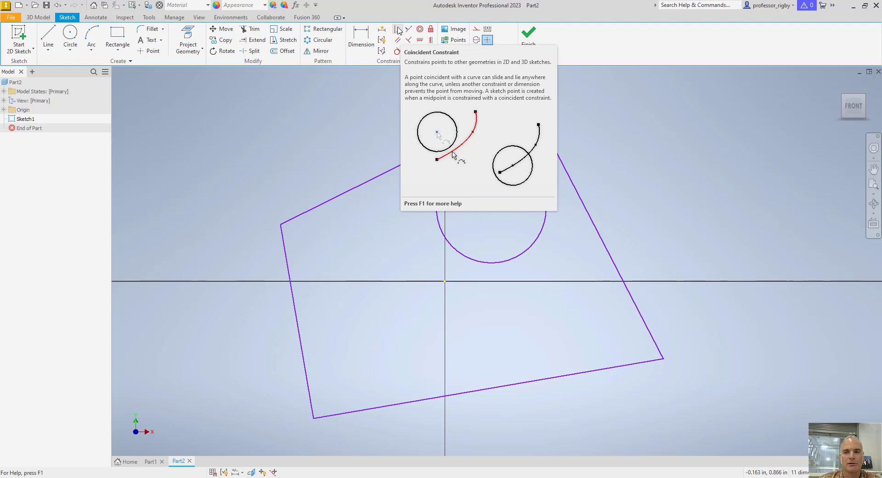
Step: Apply a Coincident constraint between the circle's center point and the upper sloped line of the outline
left_click(399, 31)
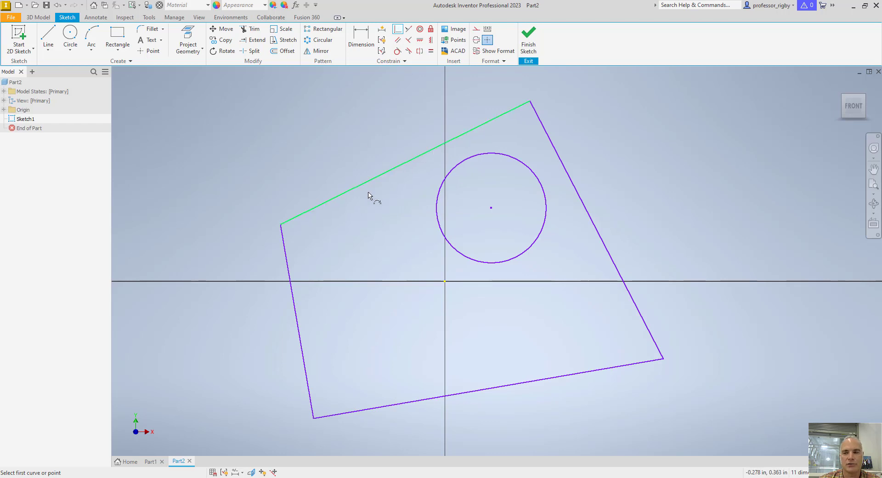
left_click(490, 209)
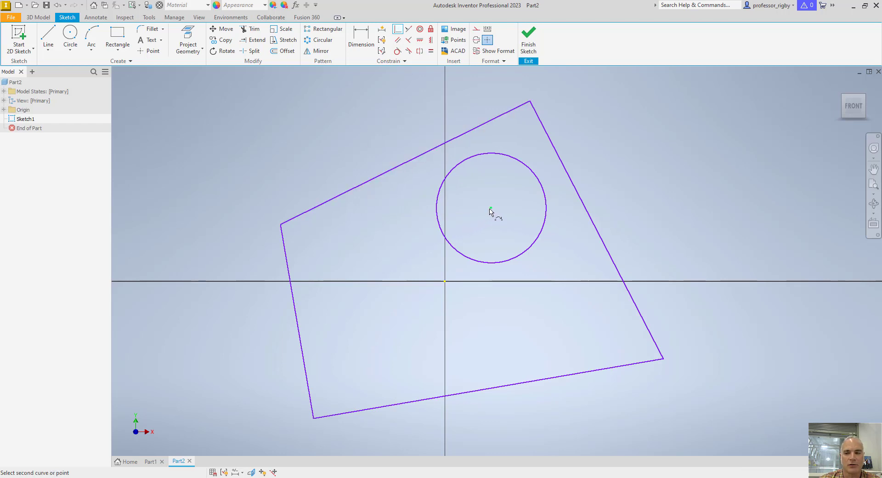
left_click(462, 138)
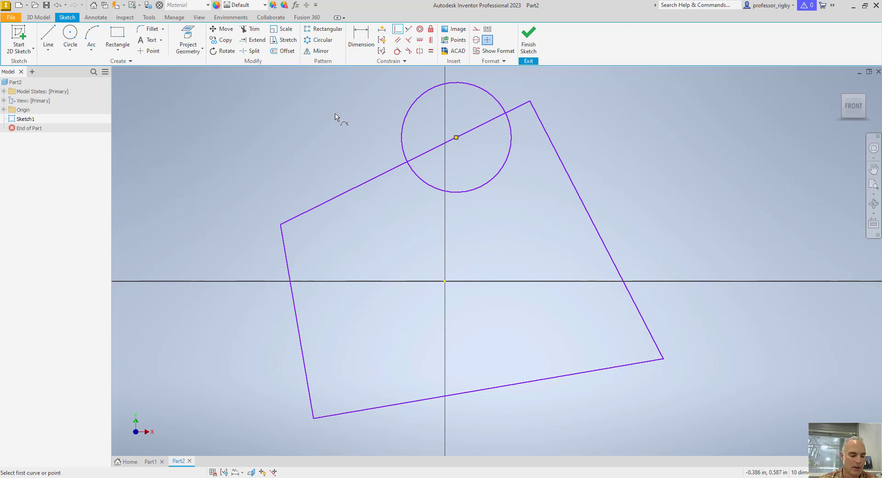
key("Escape")
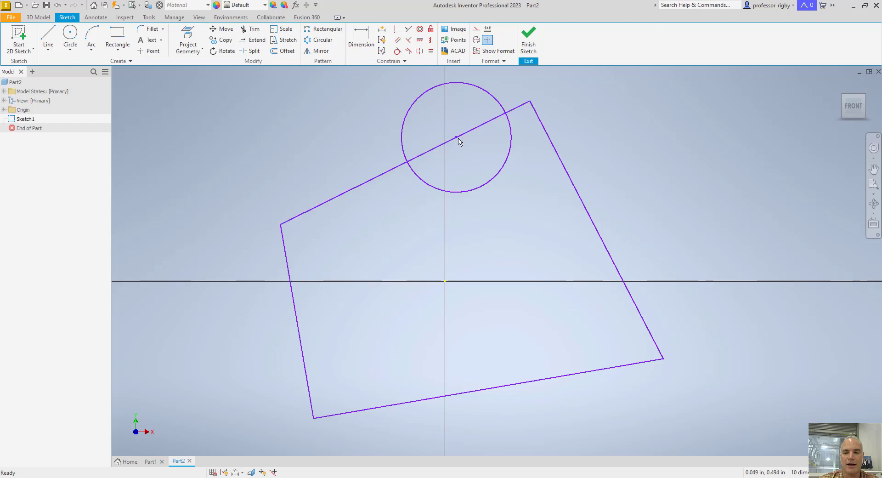
Step: Test the constraint by moving the circle's center beyond the upper line's end and back, and undo the moves and the constraint
left_click_drag(457, 138, 627, 103)
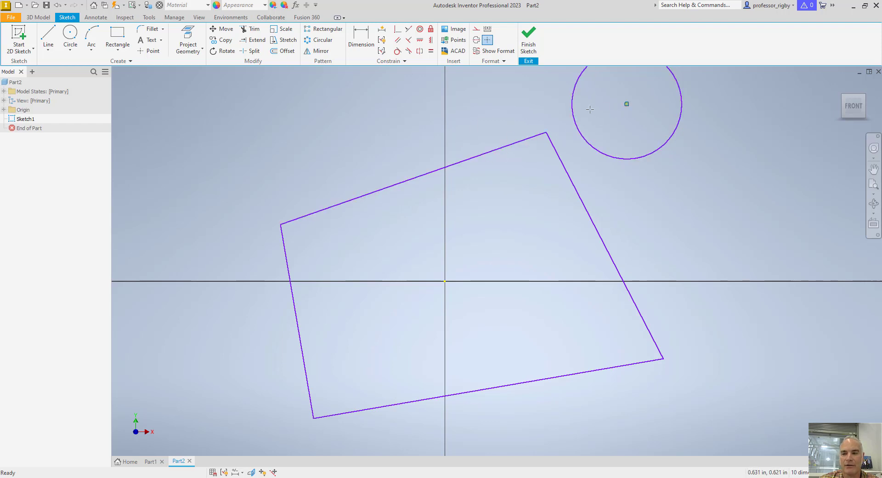
left_click_drag(626, 103, 473, 136)
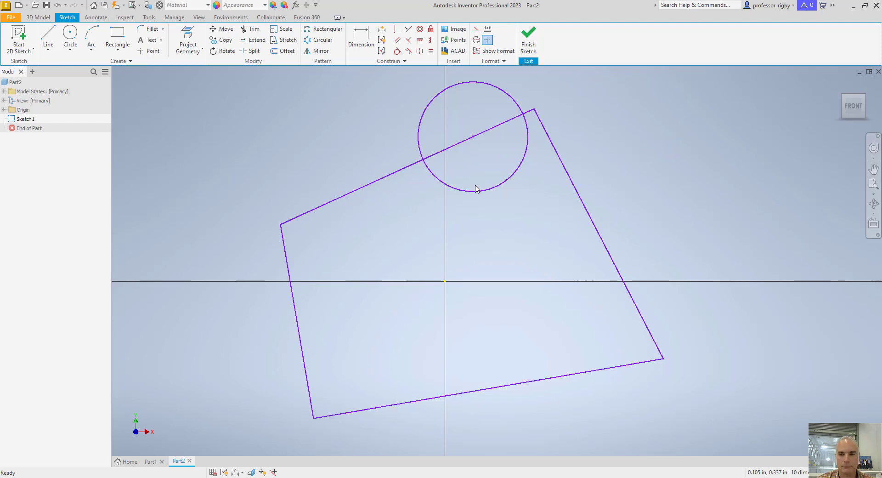
key("ctrl+z")
key("ctrl+z")
key("ctrl+z")
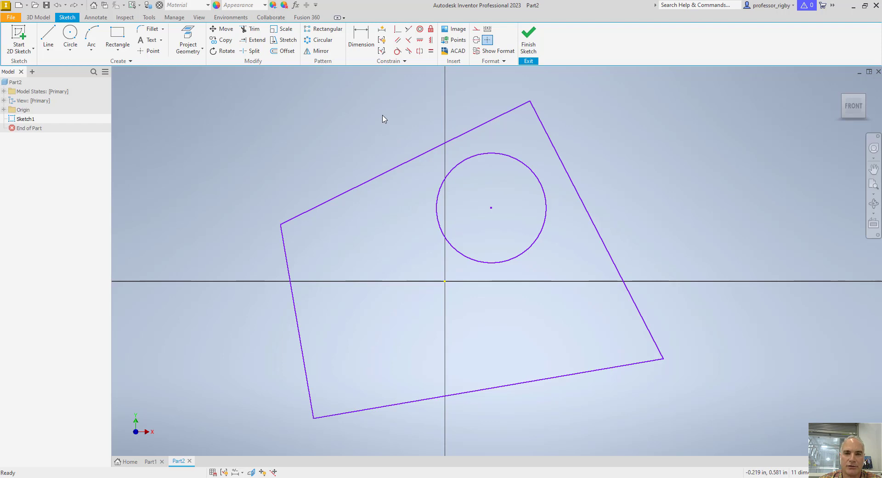
Step: Apply a Coincident constraint between the circle's center point and the topmost corner of the outline
left_click(397, 29)
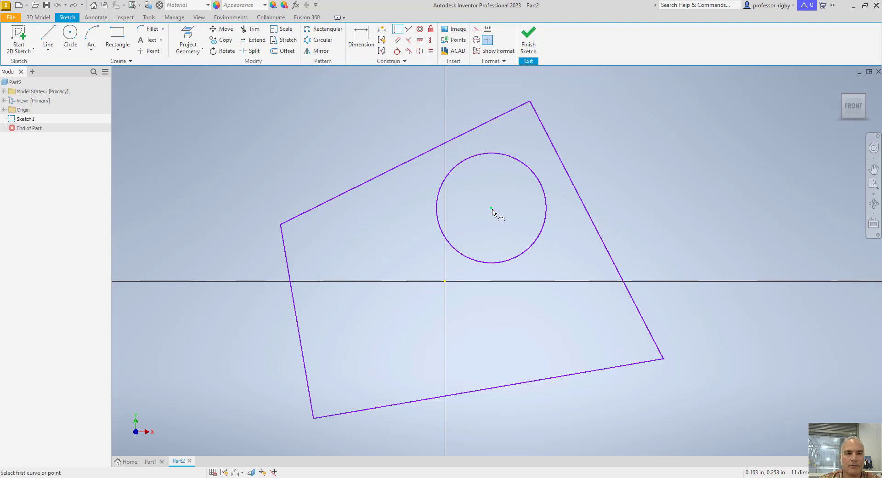
left_click(491, 209)
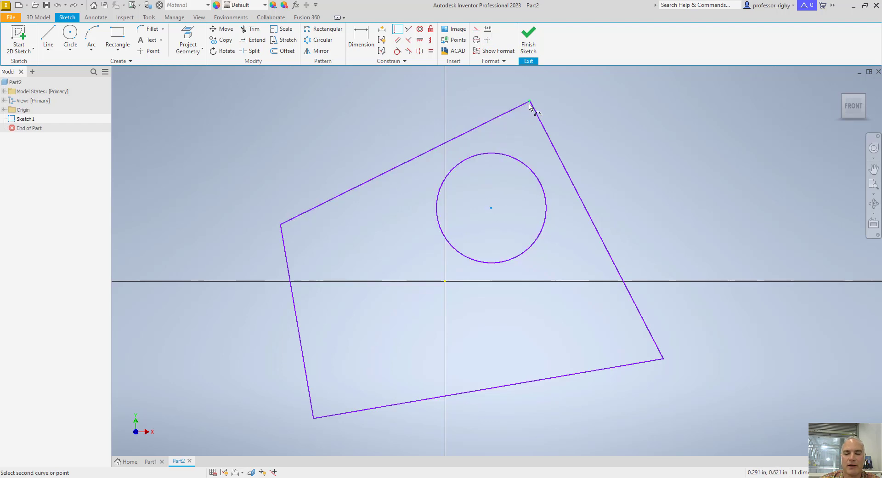
mouse_move(530, 108)
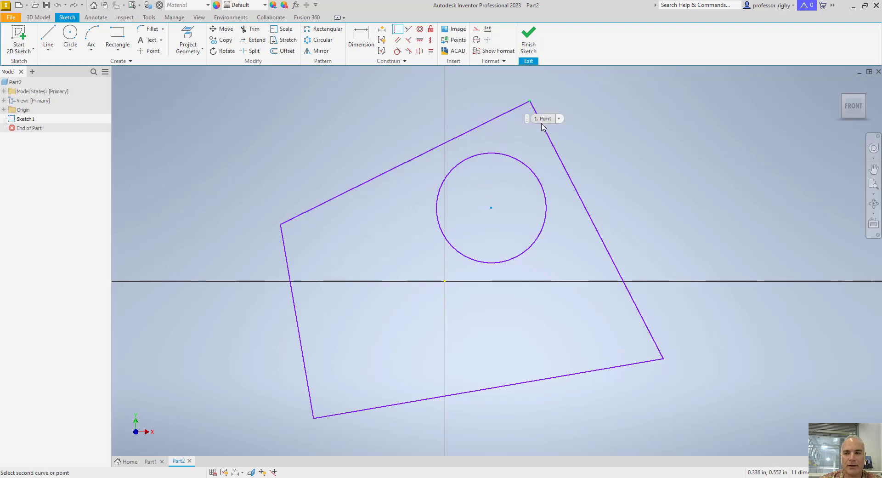
left_click(532, 104)
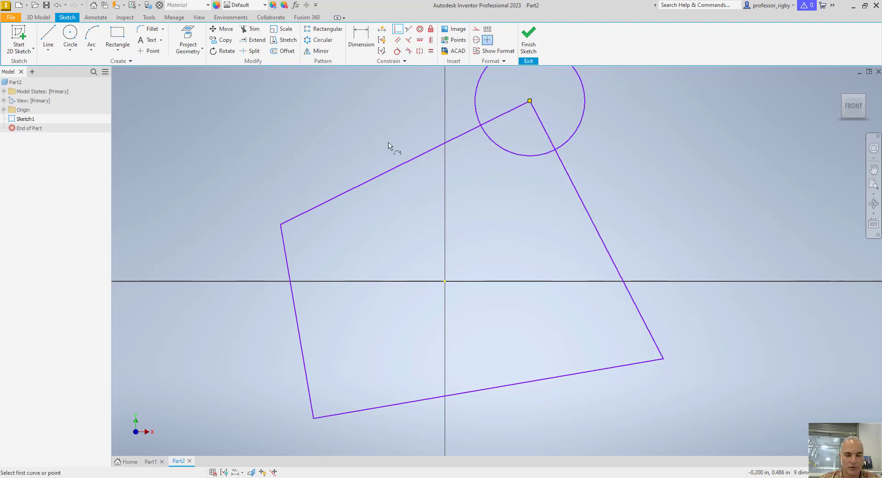
key("Escape")
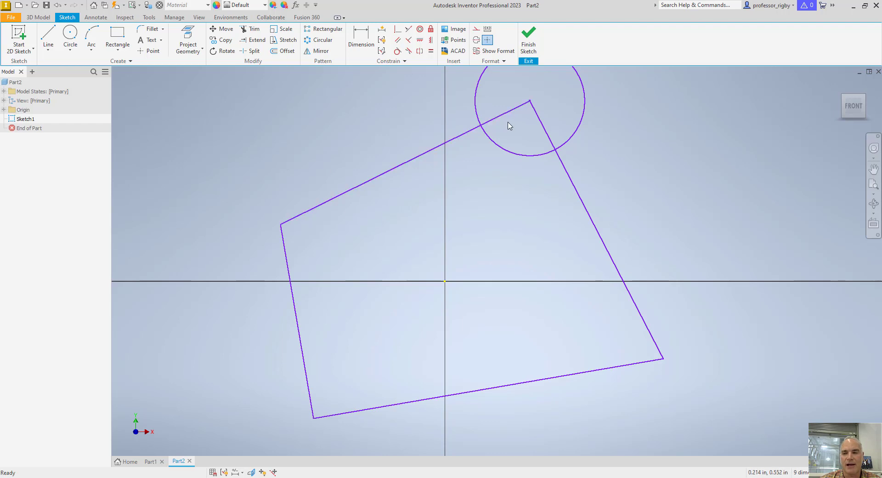
Step: Test the corner constraint by moving the shared corner point around and resizing the circle
left_click_drag(530, 102, 526, 134)
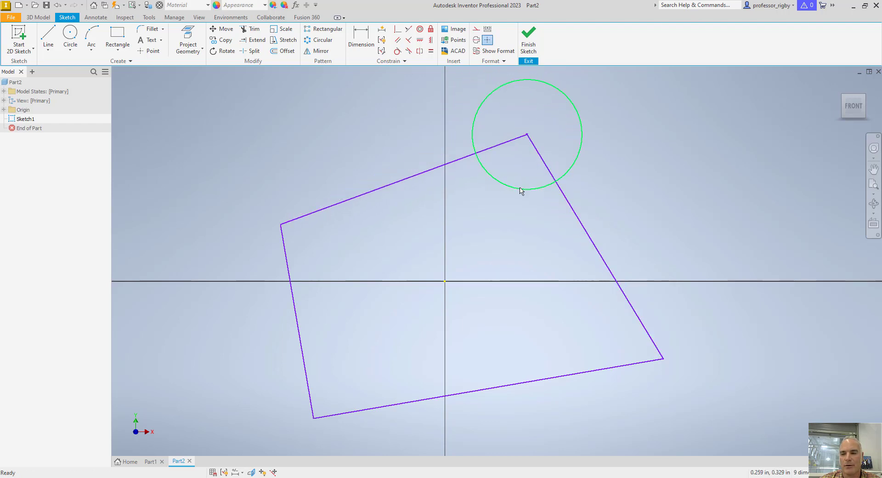
left_click_drag(520, 189, 524, 176)
left_click_drag(527, 134, 531, 109)
left_click_drag(538, 110, 538, 110)
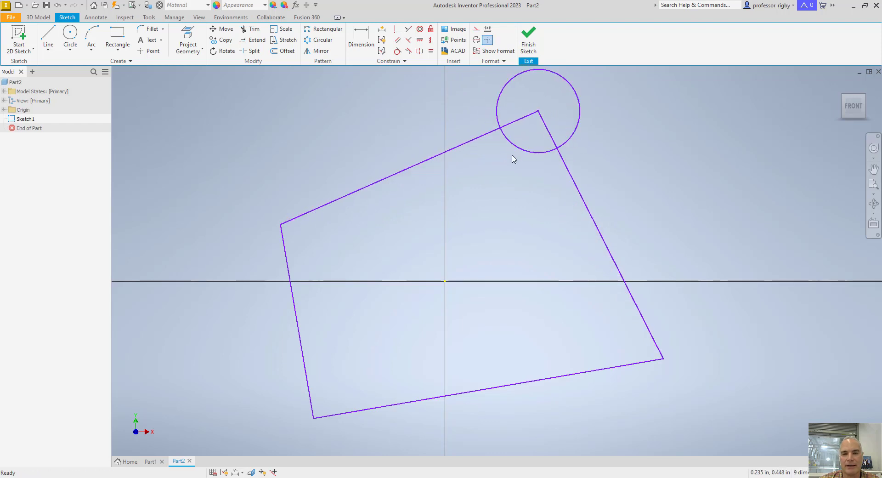
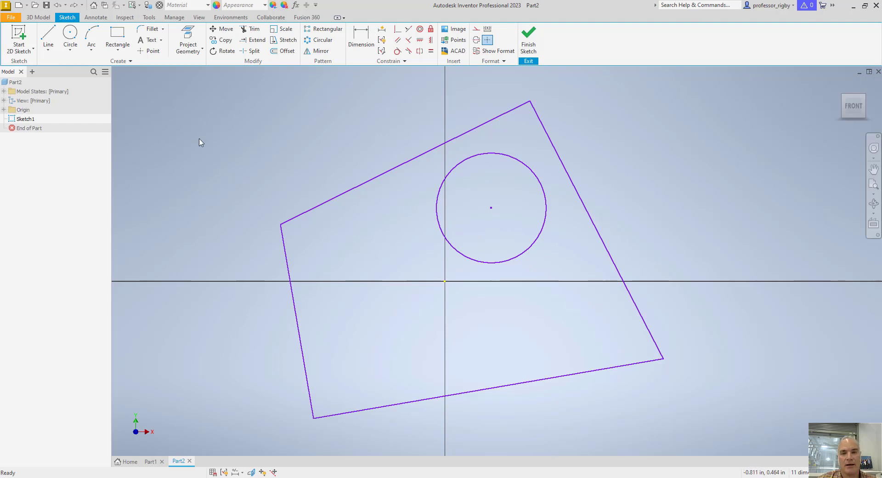
Step: Expand the Origin folder and make the circle's center point coincident with the X Axis
left_click(3, 110)
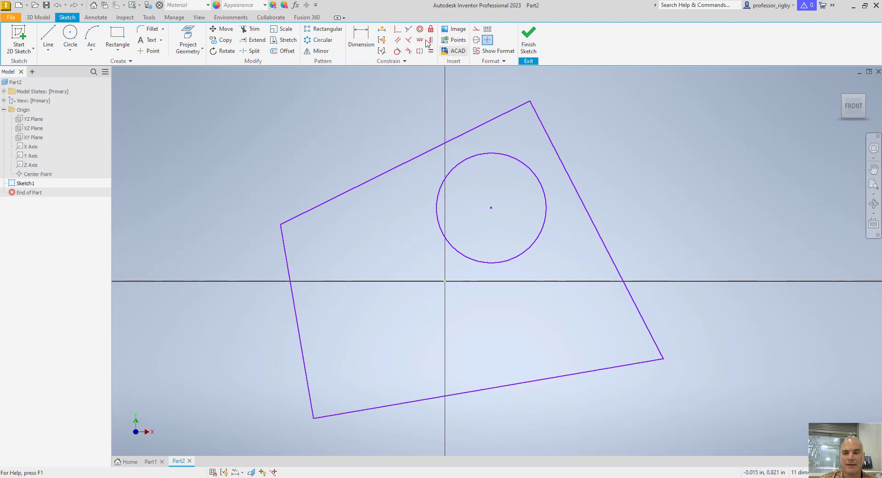
left_click(396, 32)
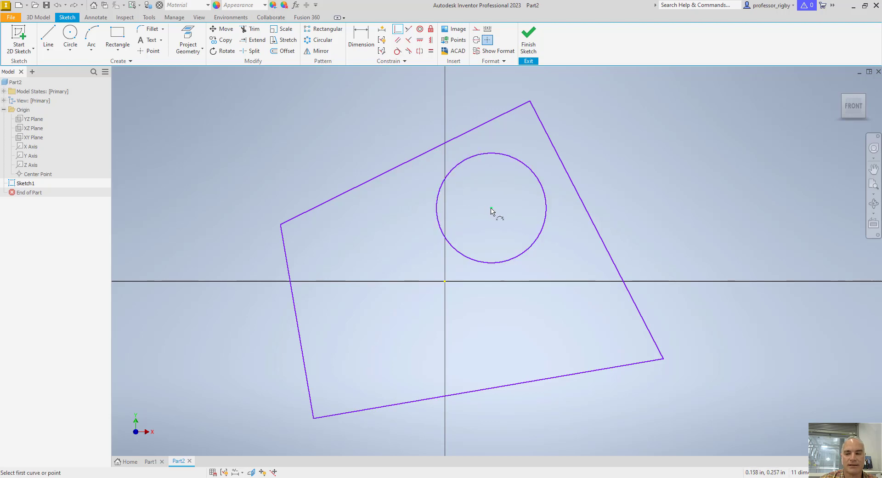
left_click(491, 209)
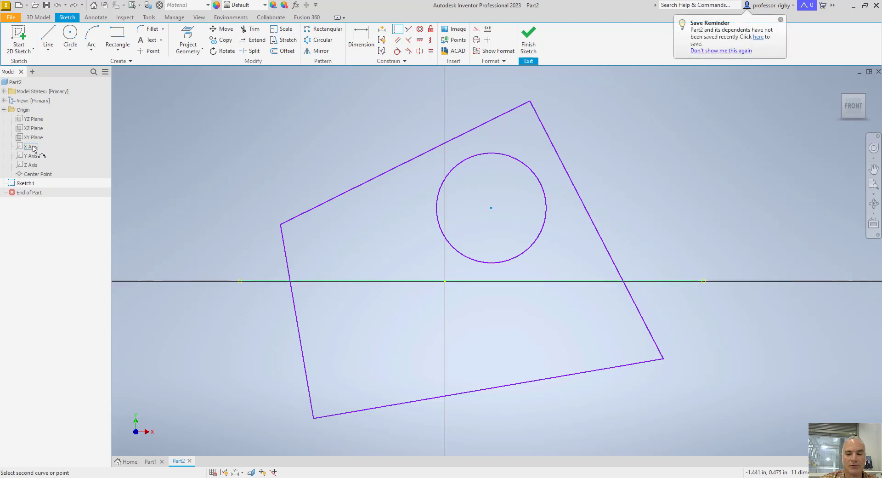
left_click(33, 148)
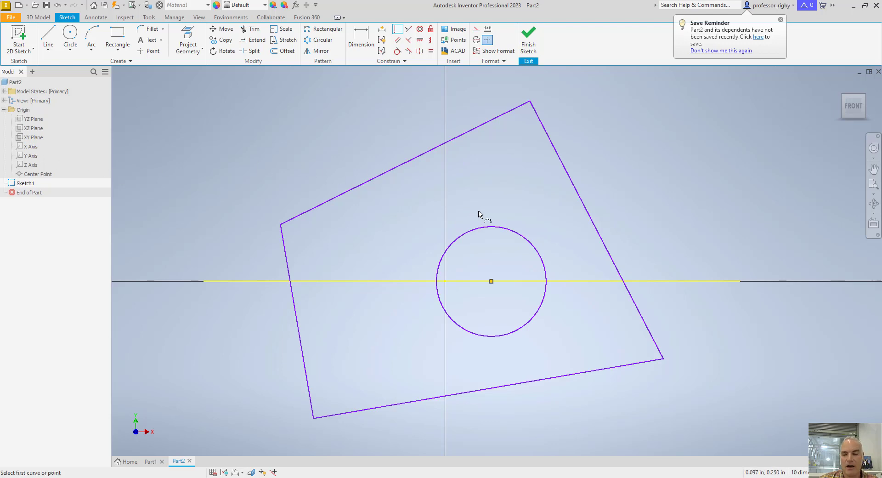
key("Escape")
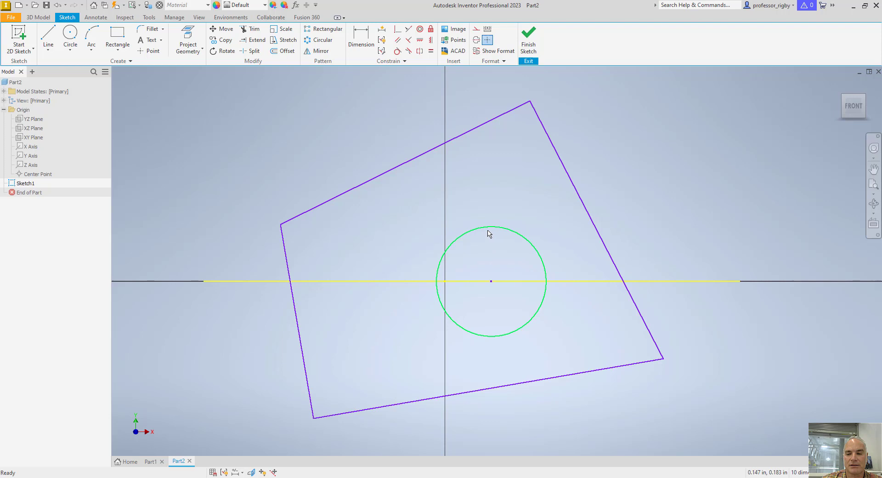
Step: Try to move the circle's center off the X axis, and undo the axis constraint
left_click_drag(492, 282, 544, 231)
key("ctrl+z")
key("ctrl+z")
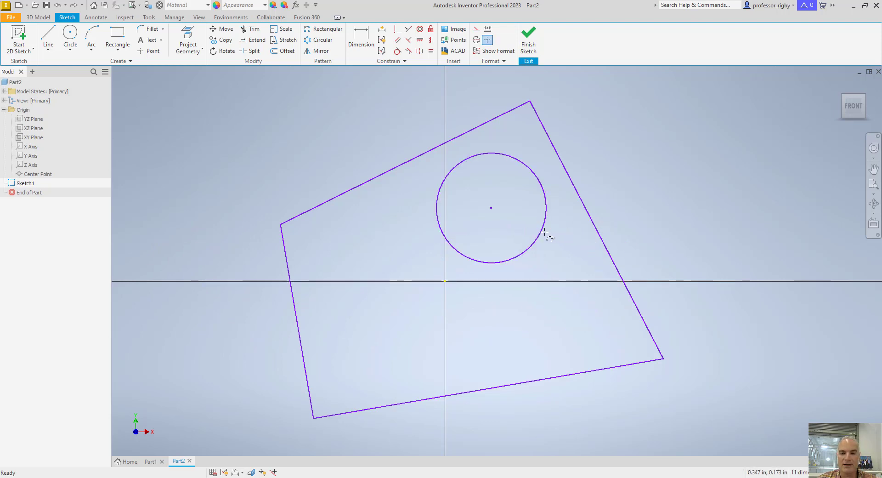
Step: Make the circle's center point coincident with the sketch origin, and undo that constraint
left_click(397, 29)
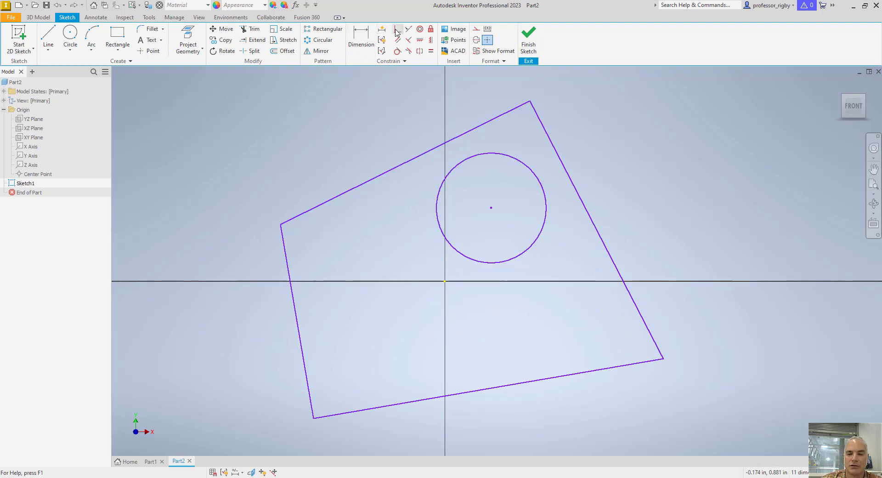
left_click(491, 207)
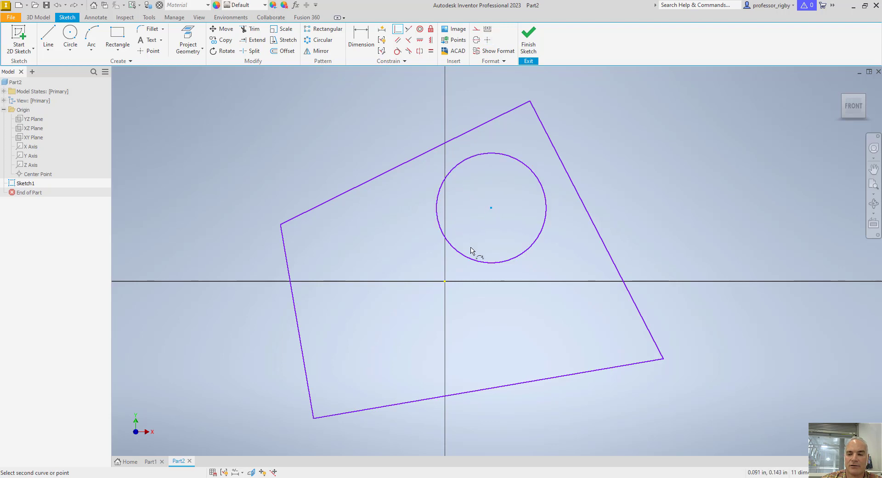
left_click(445, 281)
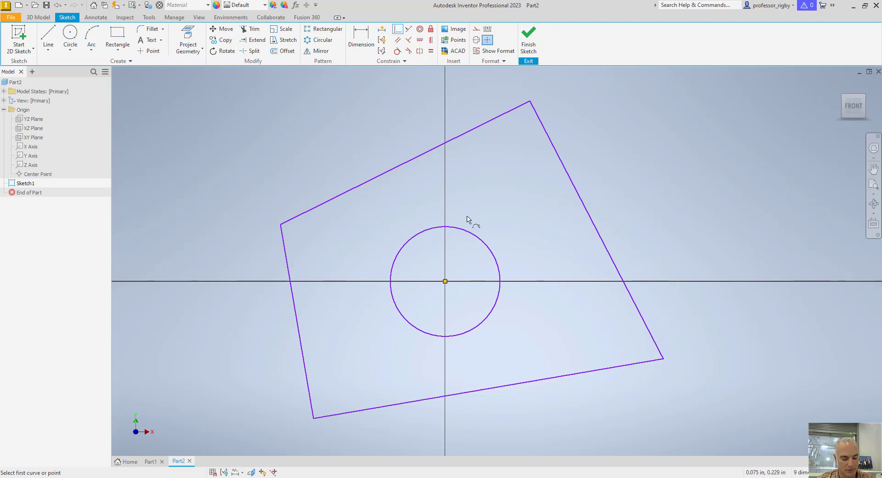
key("ctrl+z")
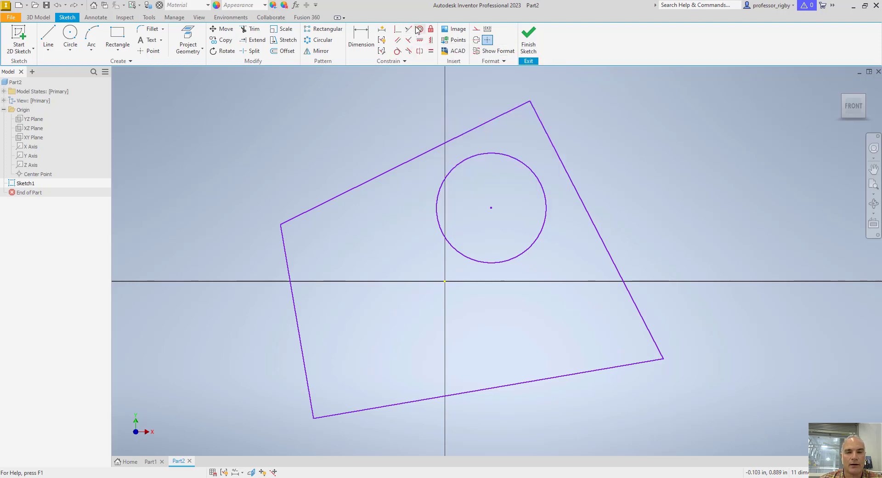
Step: Draw a separate slanted line outside the four-sided outline, up and to the right of its upper-right corner
left_click(48, 38)
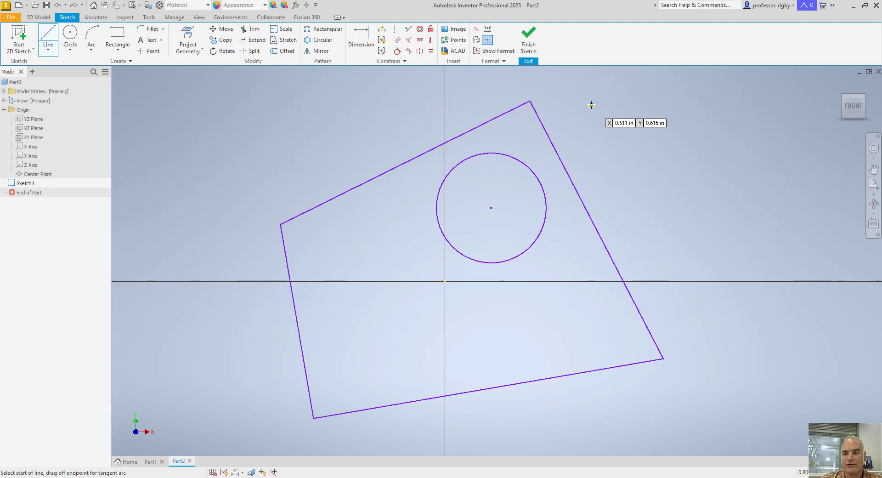
middle_click_drag(591, 105, 531, 152)
left_click(534, 155)
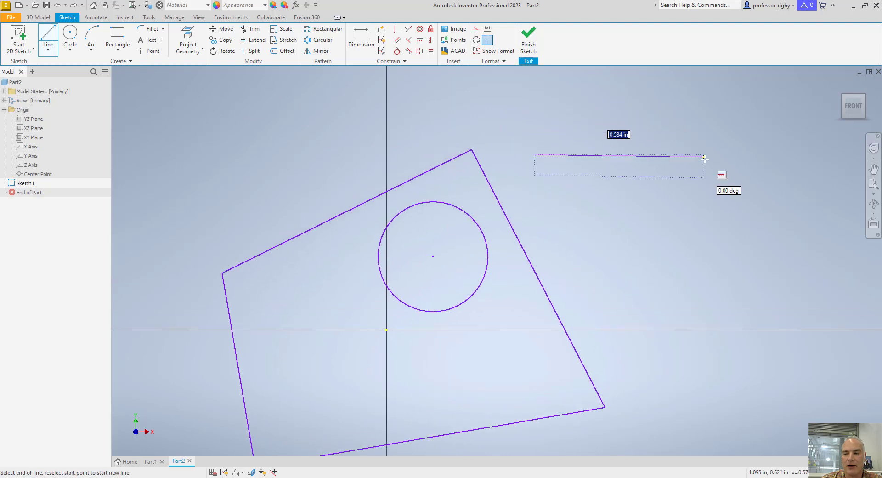
left_click(718, 175)
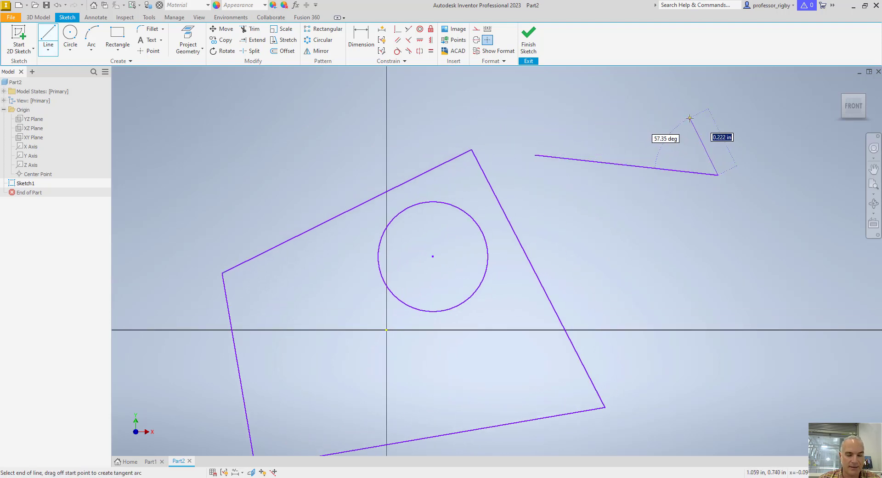
key("Escape")
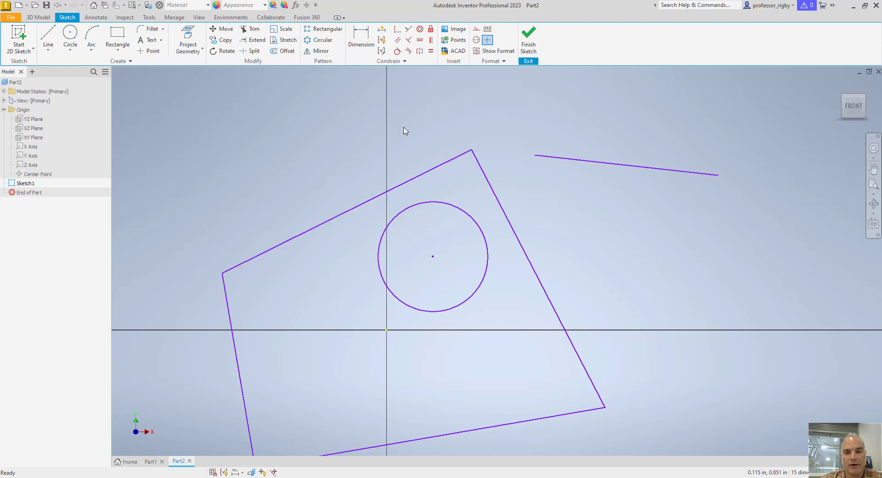
Step: Apply a Collinear constraint between the outline's upper edge and the separate line
left_click(409, 30)
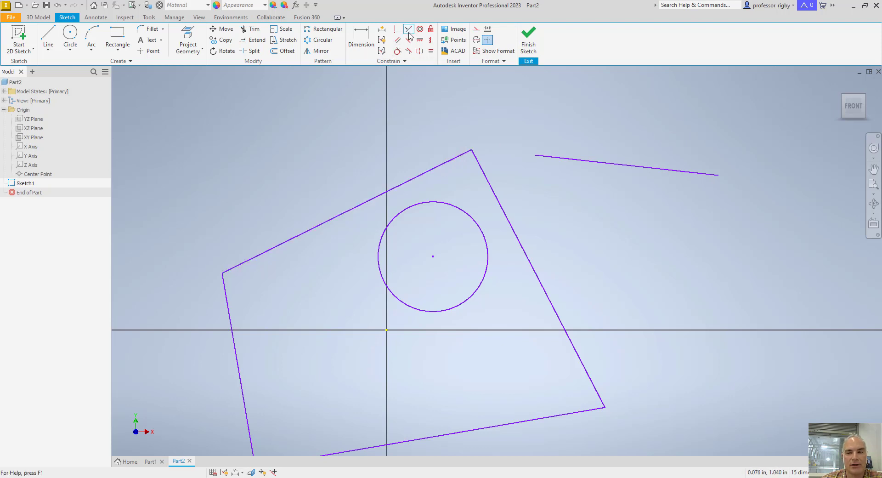
left_click(445, 162)
left_click(561, 158)
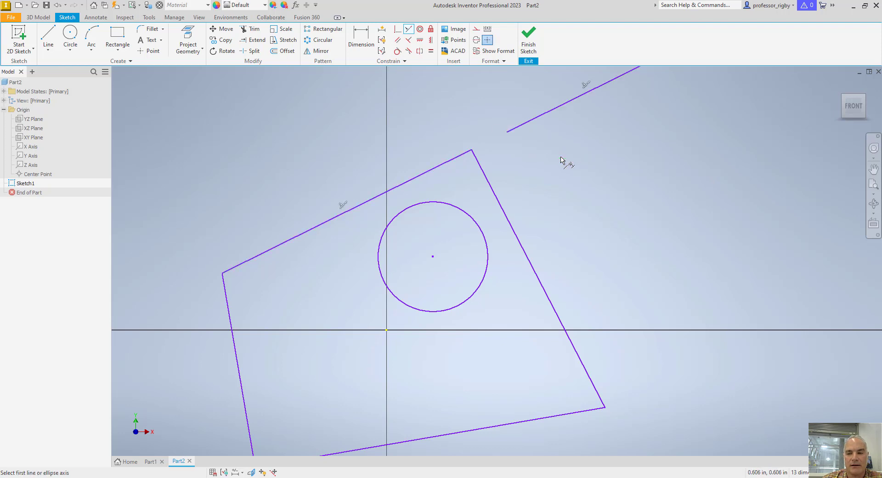
scroll(566, 189, "down", 2)
middle_click_drag(566, 188, 449, 203)
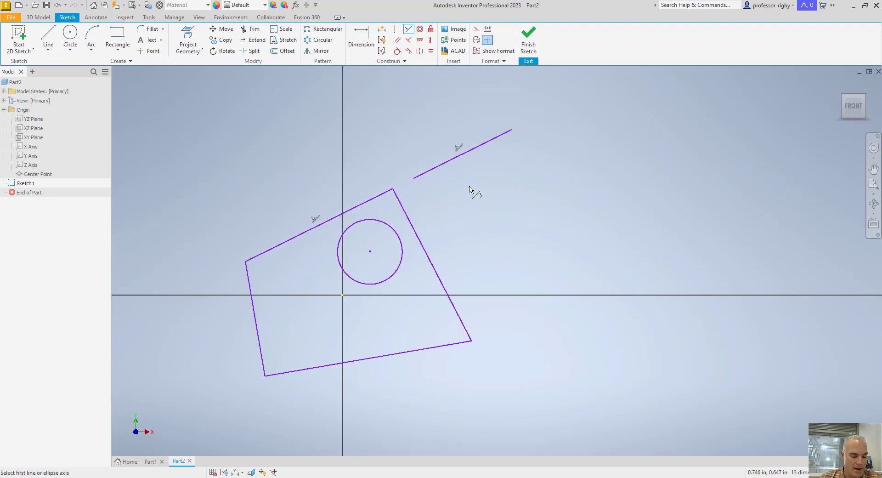
key("Escape")
Step: Test the collinear constraint by moving the outline's upper-right corner down and to the right, and delete the separate line
mouse_move(387, 192)
left_mouse_down()
mouse_move(397, 202)
mouse_move(393, 193)
left_mouse_up()
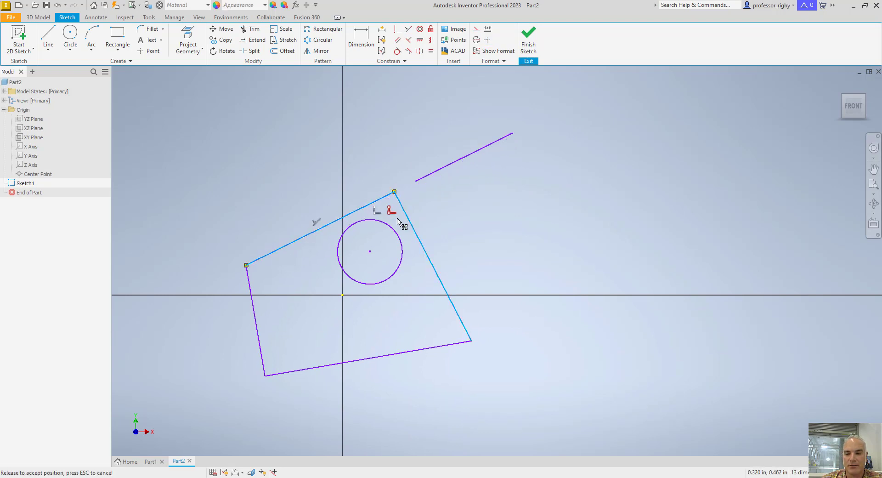
left_click(436, 199)
left_click_drag(397, 202, 457, 171)
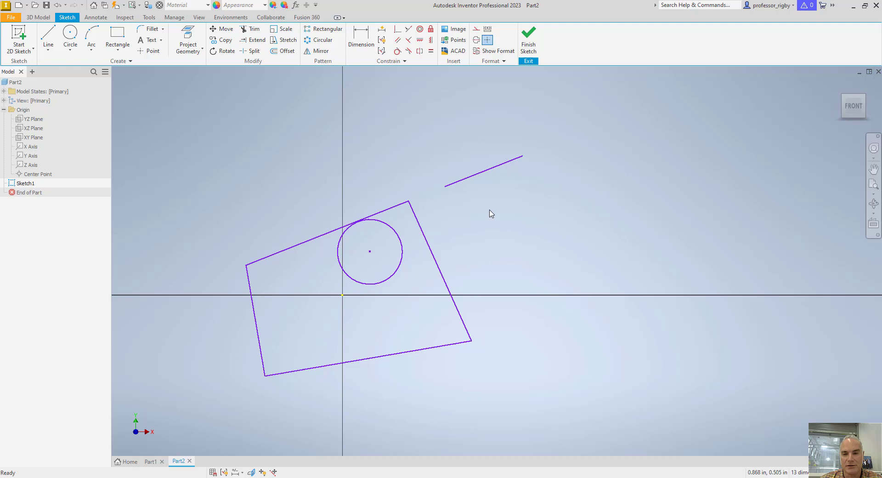
left_click(480, 177)
key("Delete")
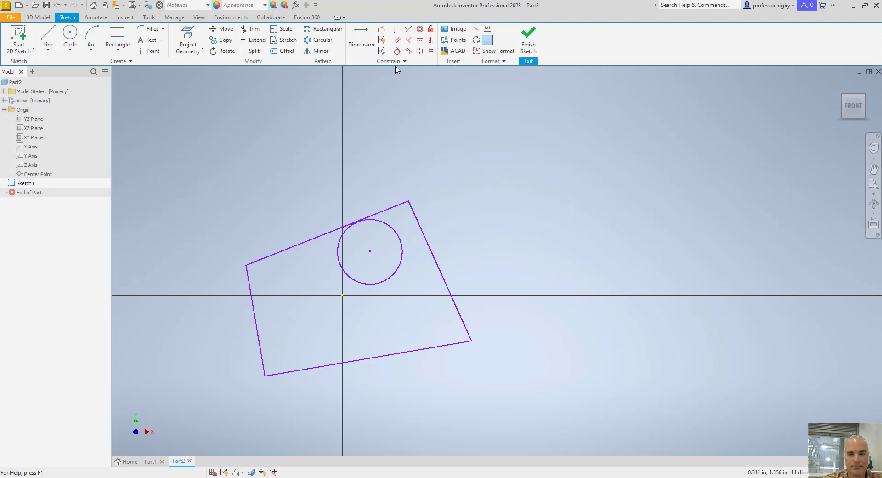
Step: Draw a second, larger circle above and to the left of the outline
left_click(71, 39)
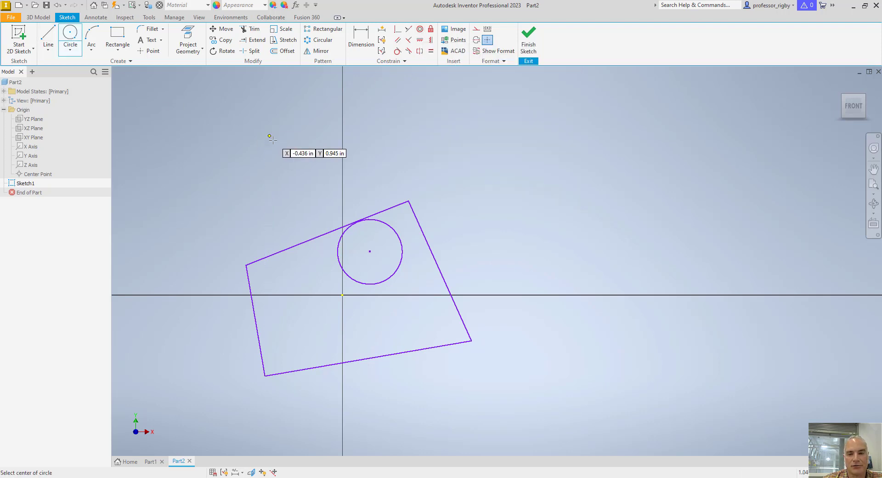
left_click(275, 143)
left_click(329, 90)
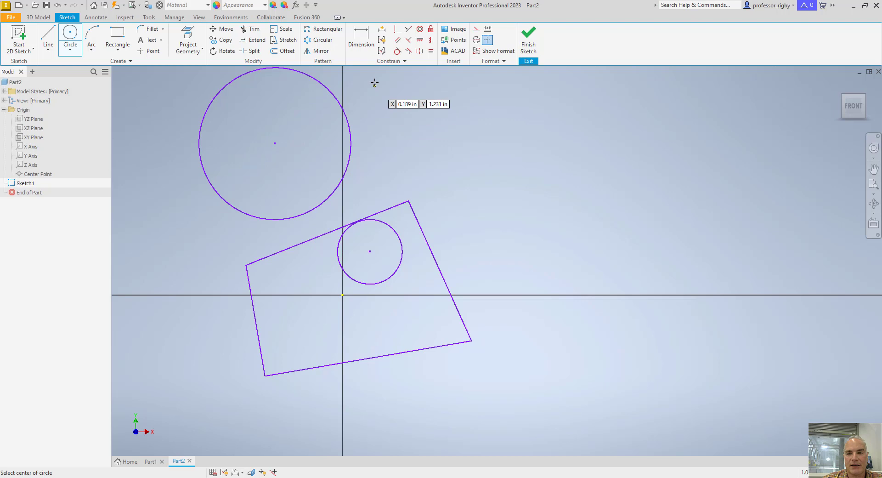
key("Escape")
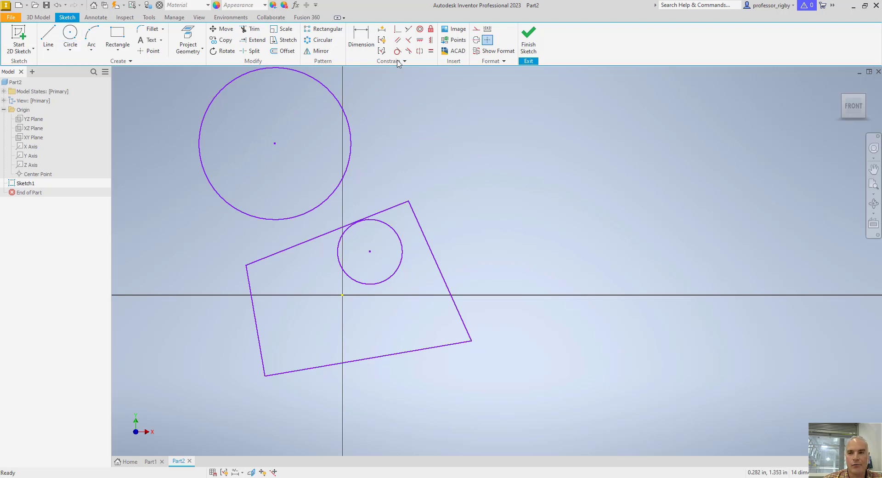
Step: Make the small circle concentric with the large circle
left_click(420, 30)
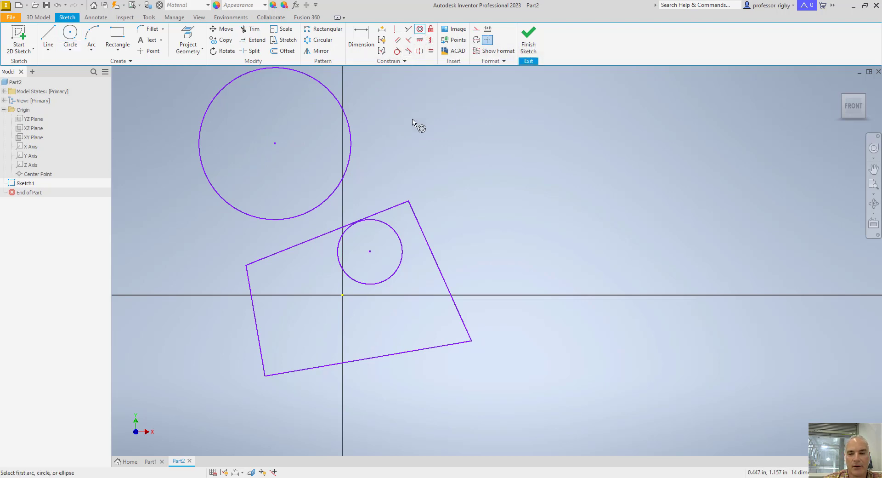
left_click(391, 229)
left_click(355, 171)
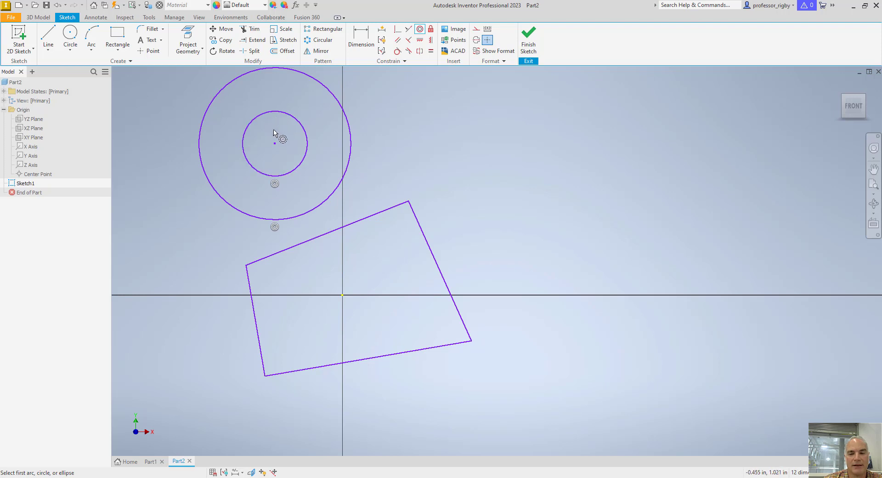
key("Escape")
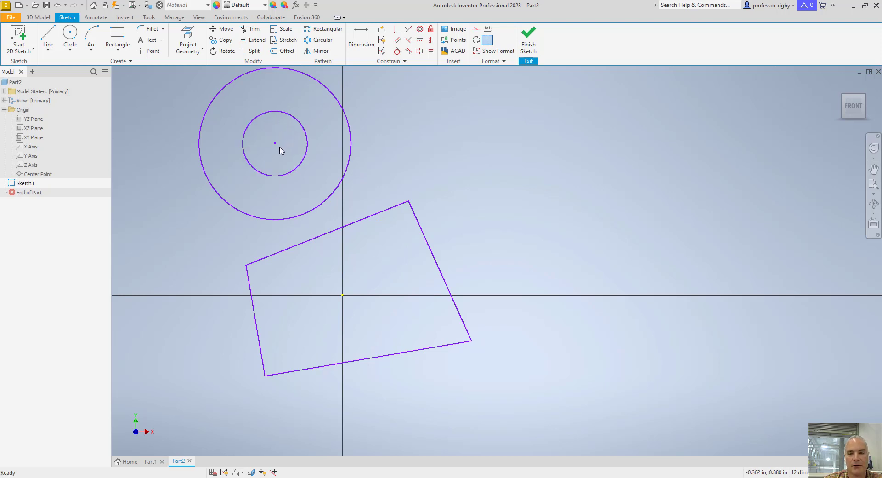
Step: Test the concentric circles by moving their shared center to the right, and undo both the move and the constraint
left_click_drag(275, 144, 385, 150)
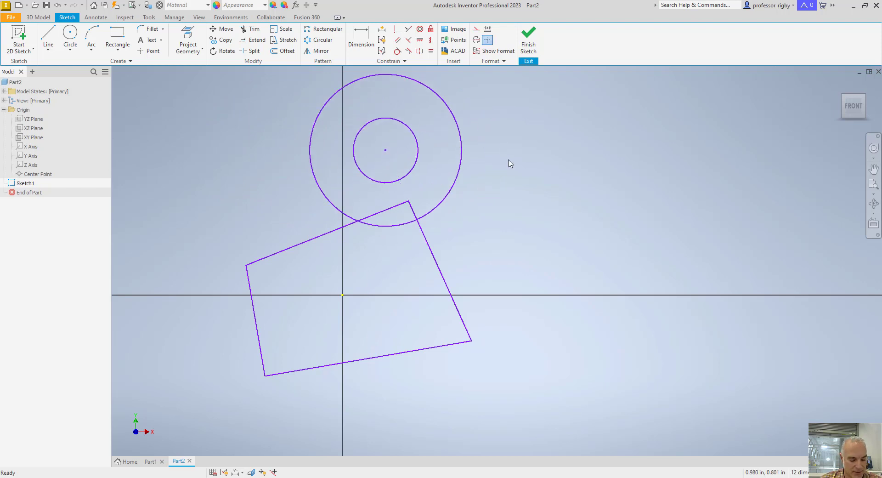
key("ctrl+z")
key("ctrl+z")
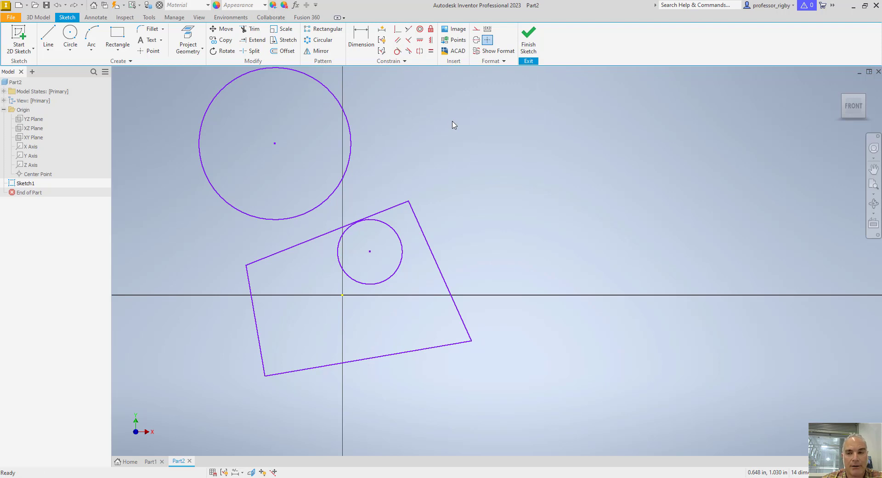
Step: Make the outline's upper edge parallel to its lower edge
left_click(398, 40)
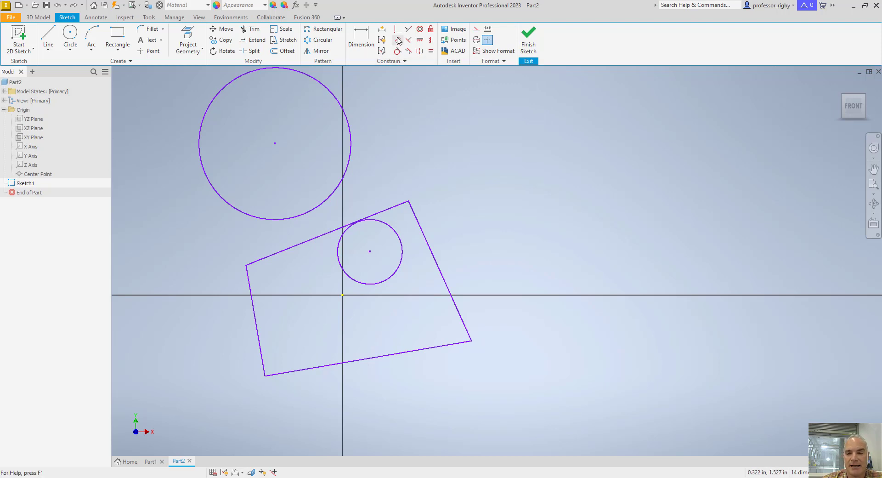
left_click(390, 210)
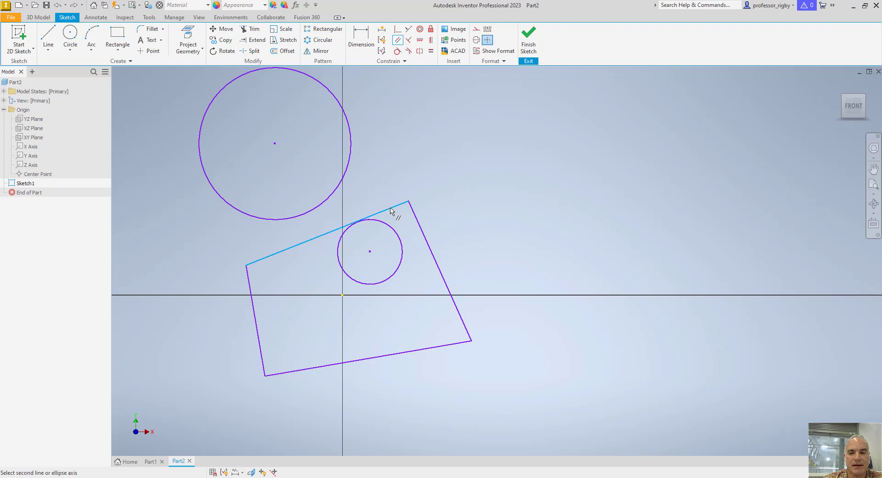
left_click(423, 348)
key("Escape")
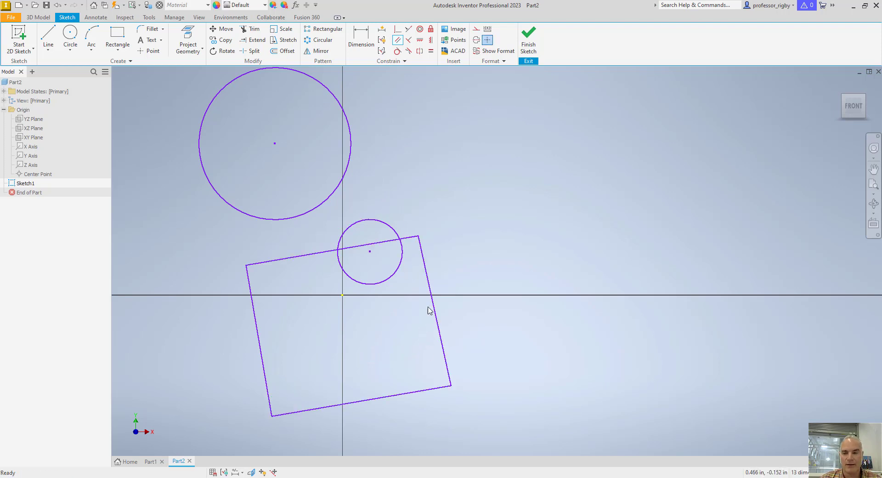
Step: Test the parallel edges by moving the upper-right corner outward, and undo the move and the parallel constraint
mouse_move(417, 237)
left_mouse_down()
mouse_move(439, 193)
mouse_move(465, 205)
mouse_move(427, 169)
mouse_move(488, 211)
mouse_move(496, 228)
left_mouse_up()
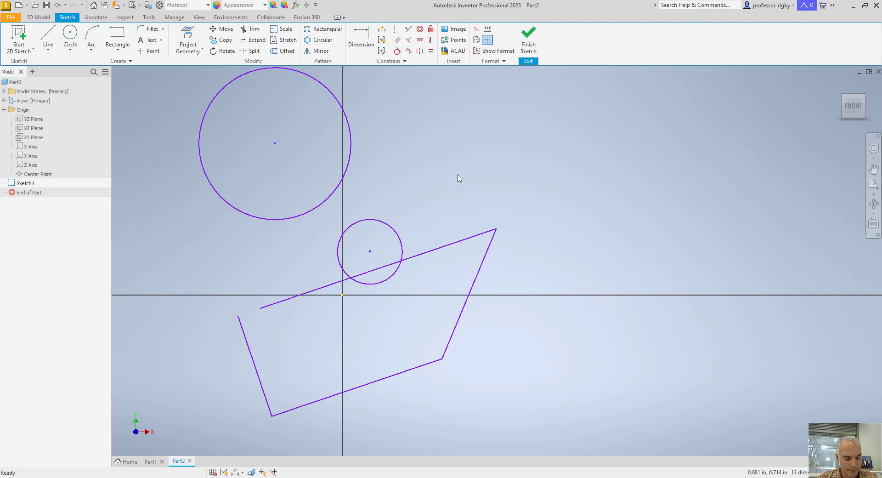
key("ctrl+z")
key("ctrl+z")
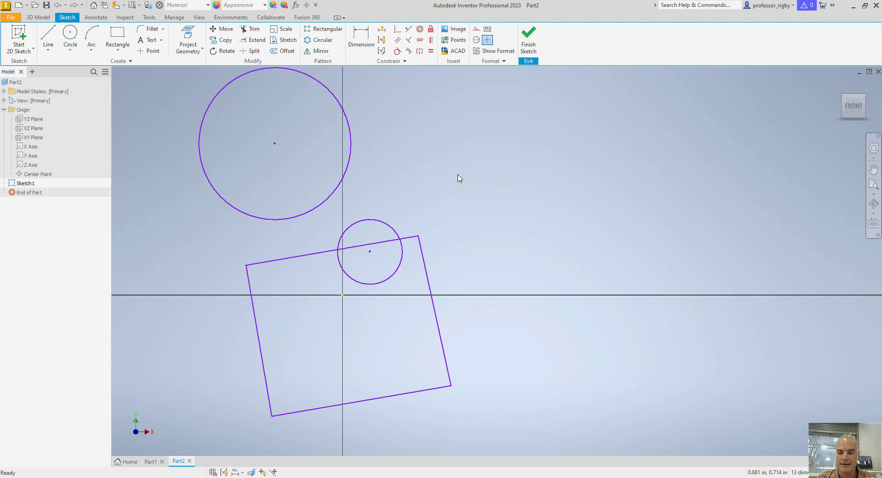
key("ctrl+z")
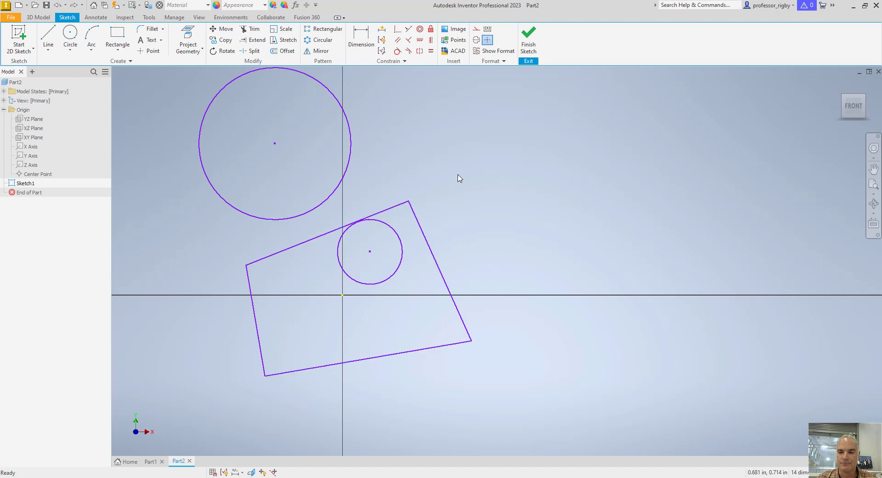
Step: Make the outline's right and lower edges perpendicular, and test the constraint by moving the upper-right and lower-right corners upward
left_click(411, 43)
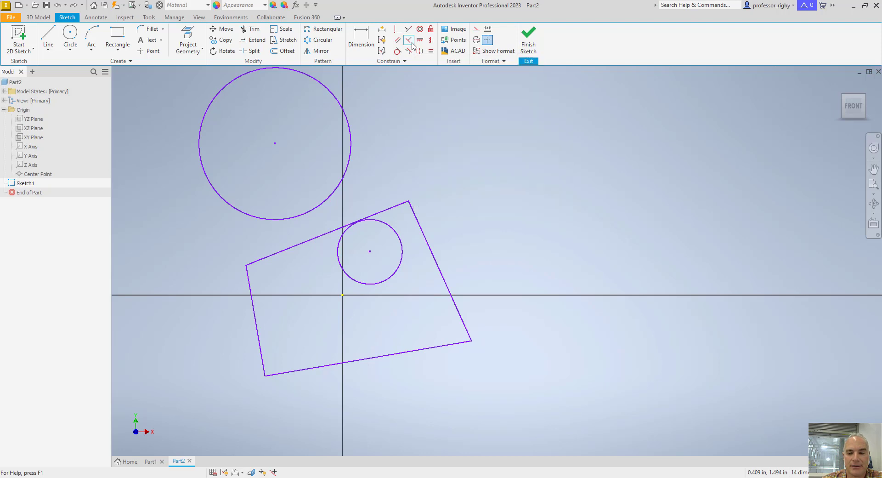
left_click(456, 311)
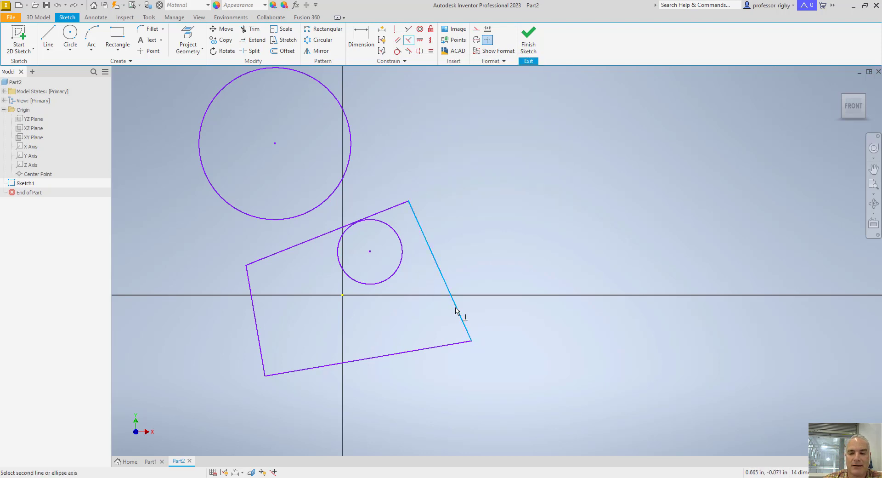
left_click(435, 351)
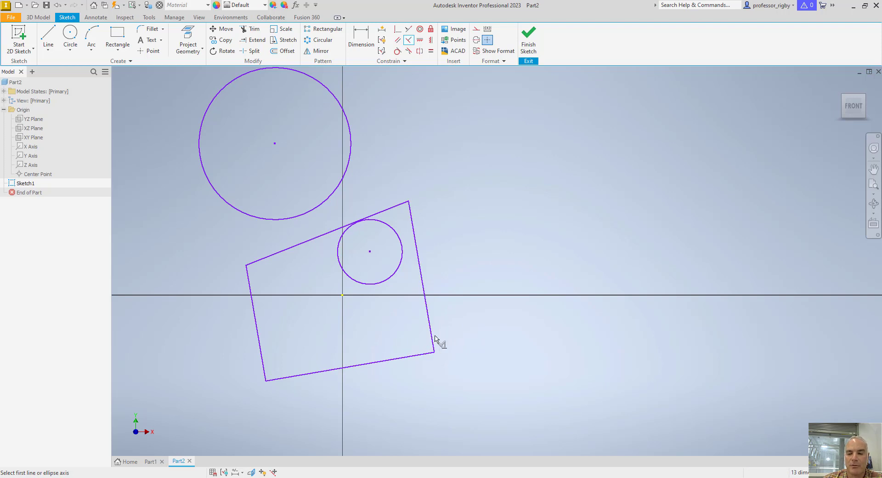
key("Escape")
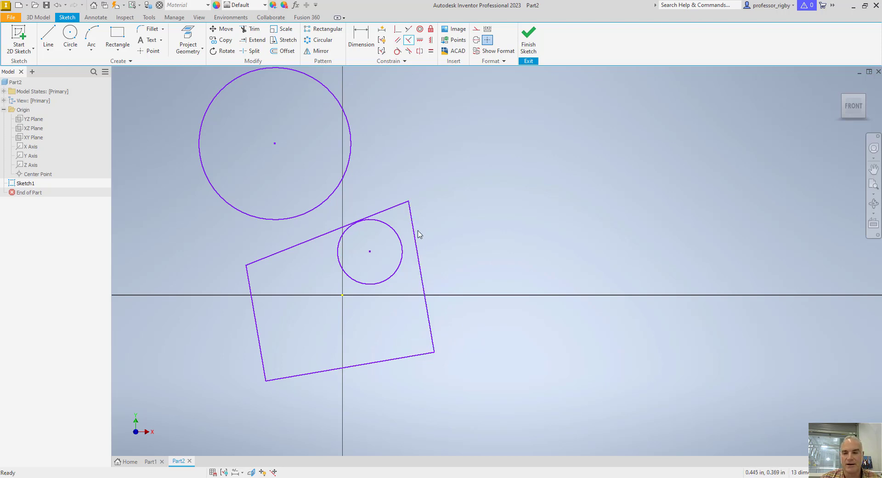
left_click_drag(409, 203, 419, 170)
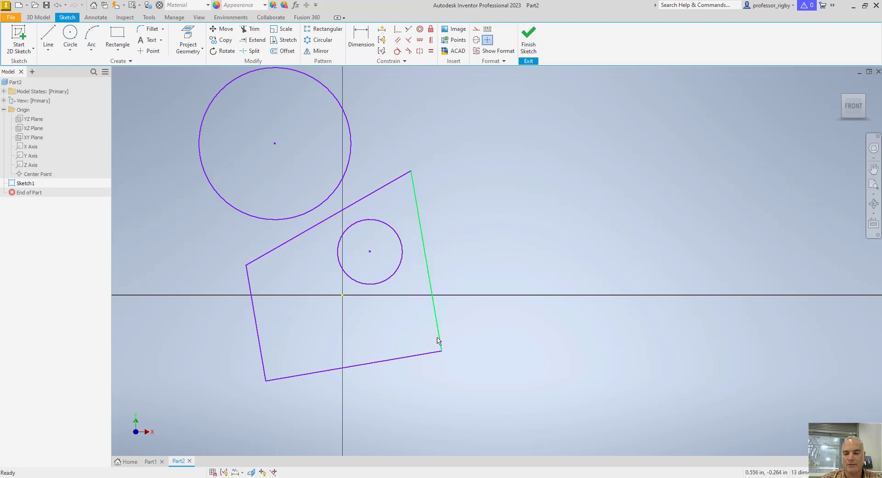
left_click_drag(442, 351, 466, 284)
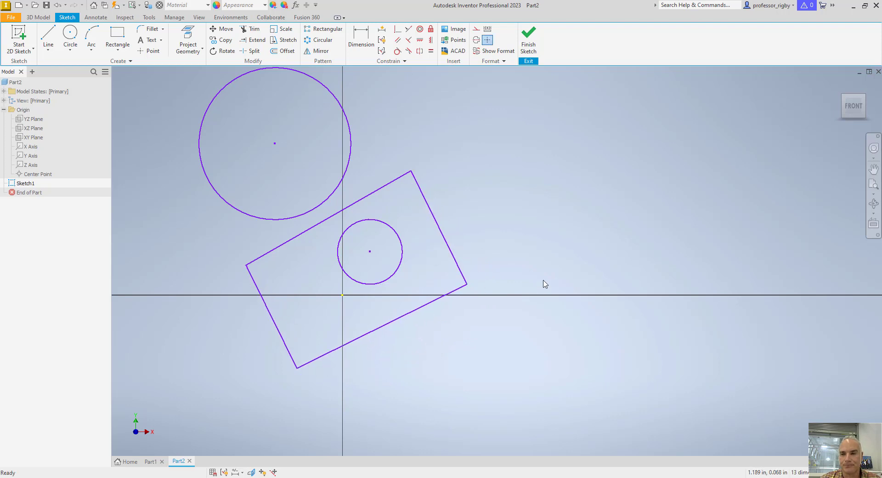
Step: Apply a Horizontal constraint to the outline's lower edge, and test it by moving that edge upward
left_click(420, 41)
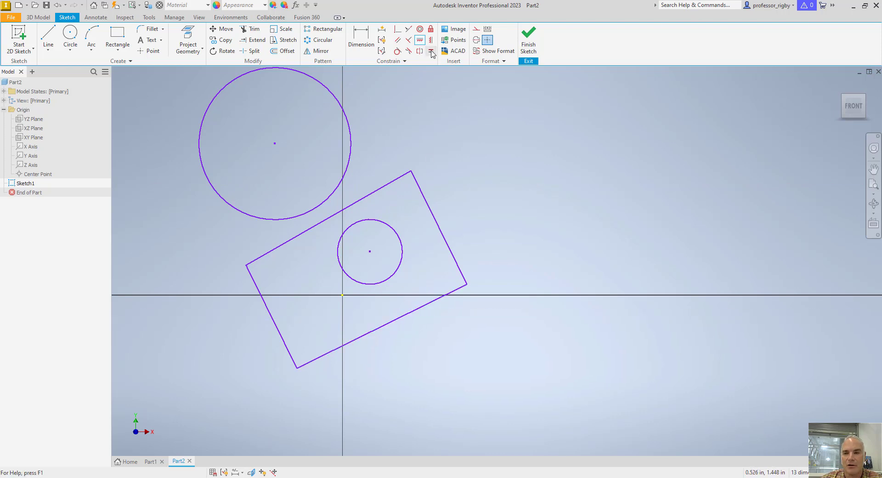
left_click(421, 43)
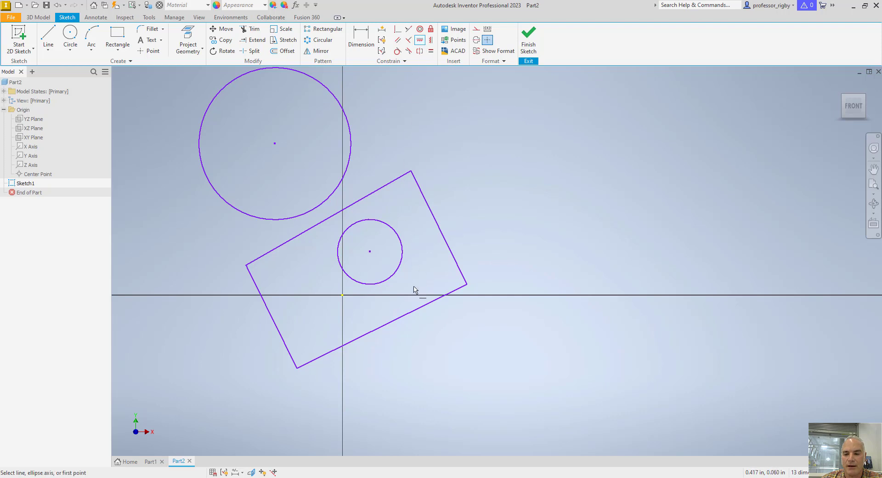
left_click(415, 313)
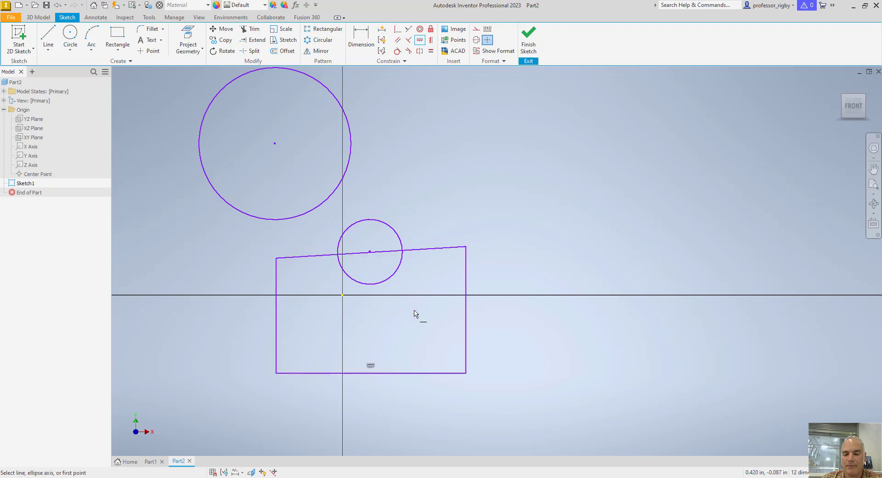
key("Escape")
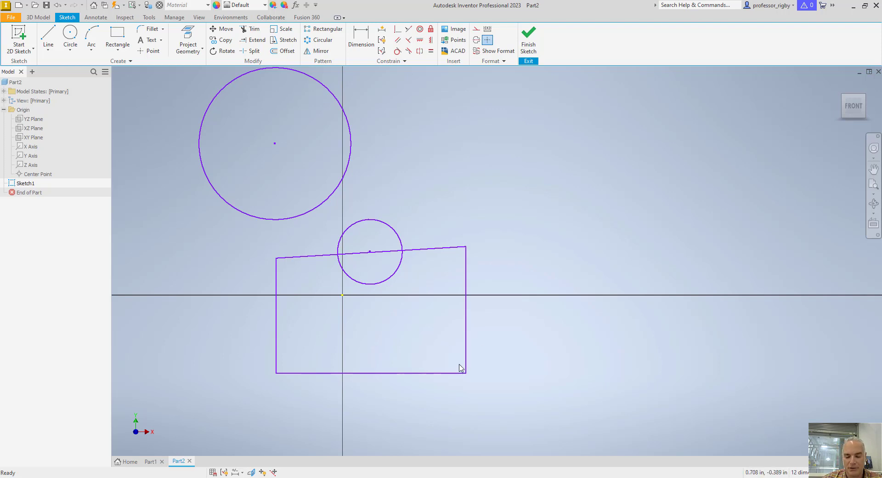
left_click_drag(435, 373, 438, 340)
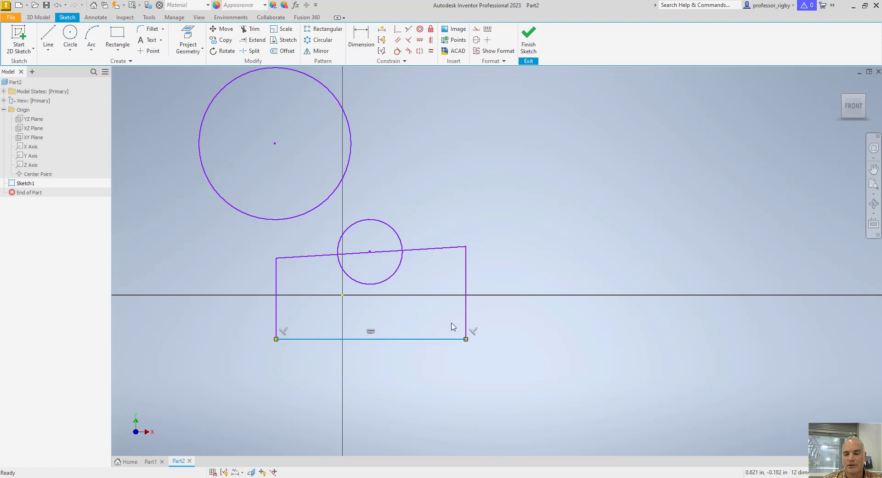
Step: Test the constrained outline by moving its right edge outward, and select the lower edge to show its constraints
left_click_drag(466, 314, 493, 314)
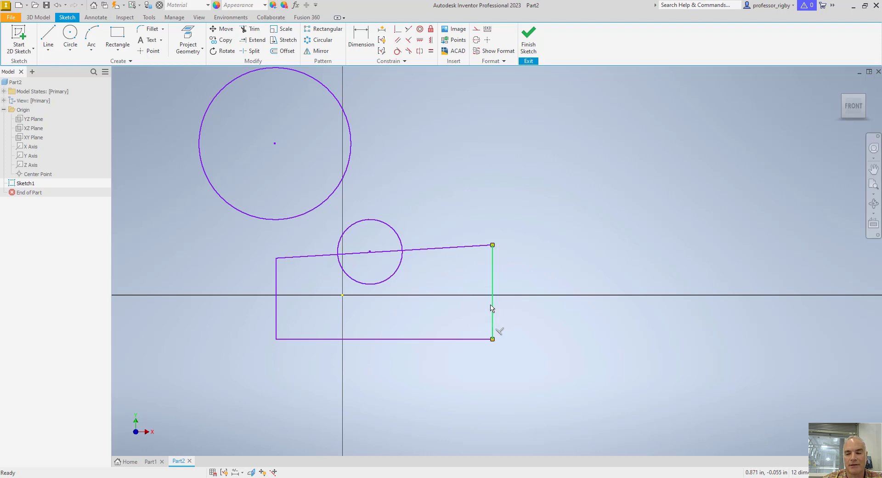
left_click(473, 338)
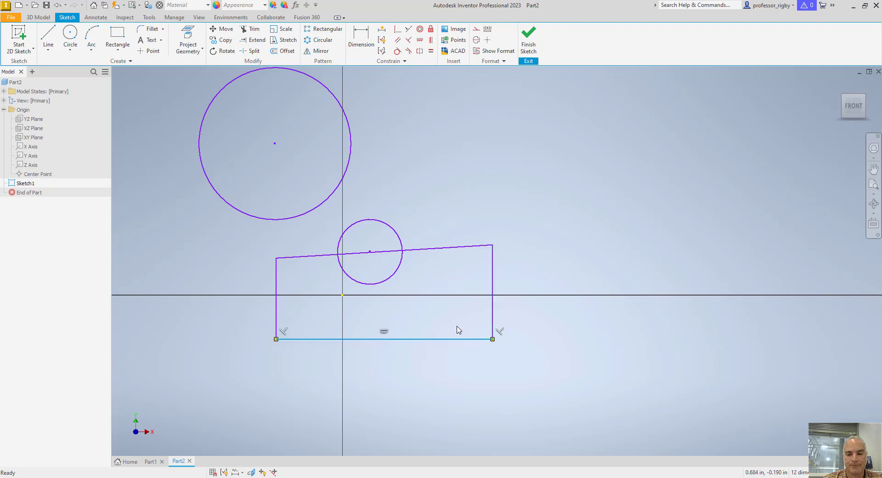
left_click(453, 325)
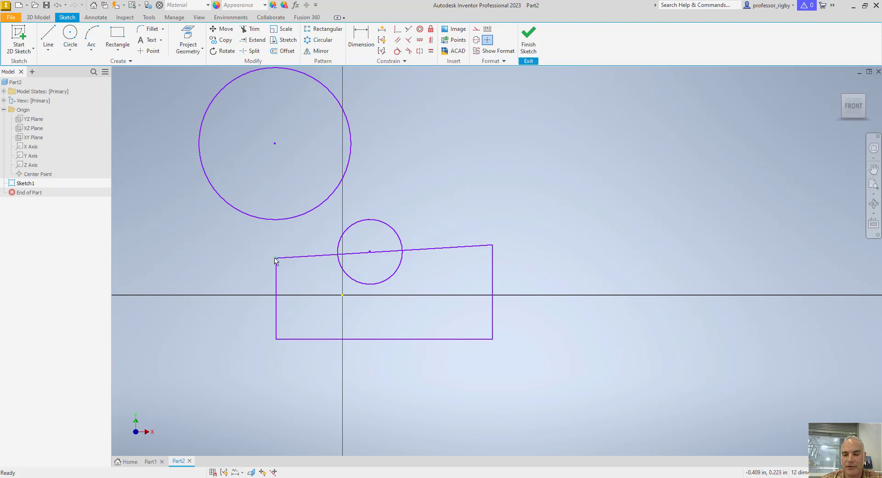
Step: Move the upper edge's left endpoint outward past the left edge, and trim the overhanging piece
left_click_drag(275, 259, 236, 237)
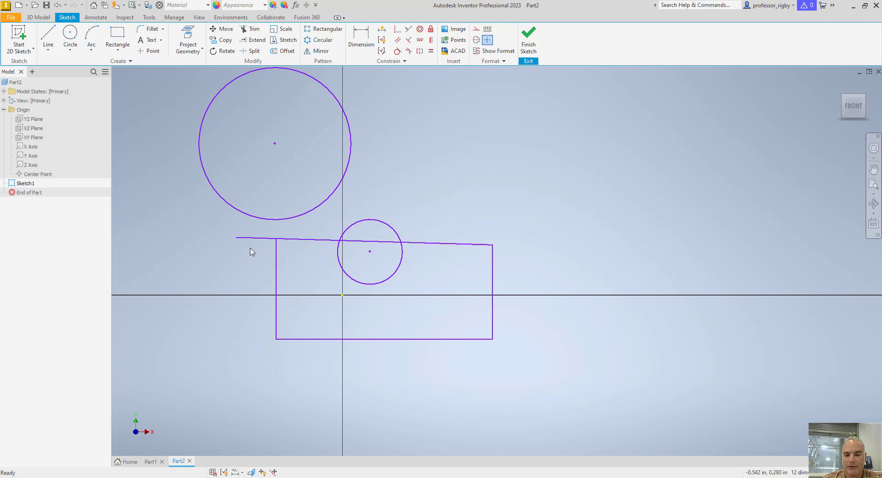
key("x")
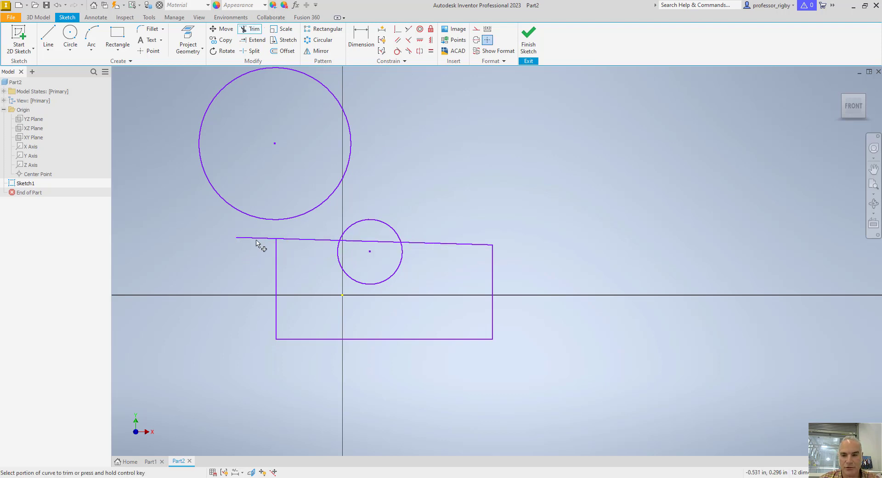
left_click(262, 238)
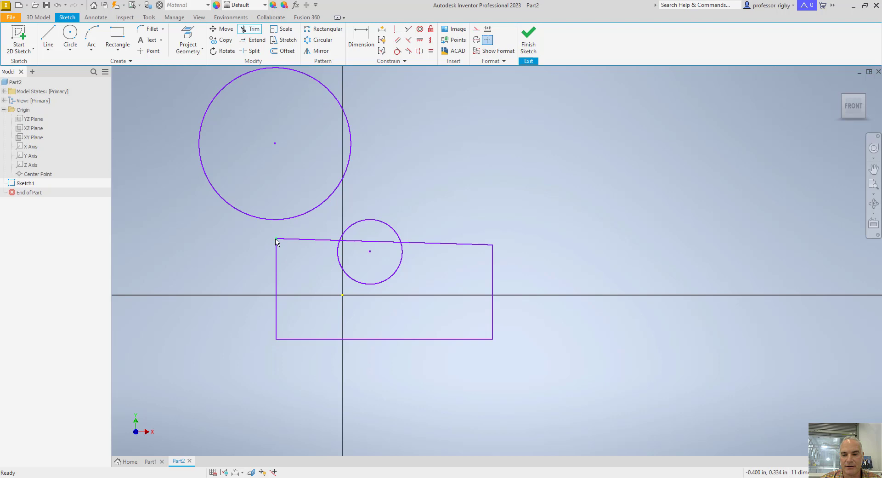
key("Escape")
Step: Test the outline by moving its left edge outward and its lower-left corner inward and up
left_click_drag(275, 246, 234, 247)
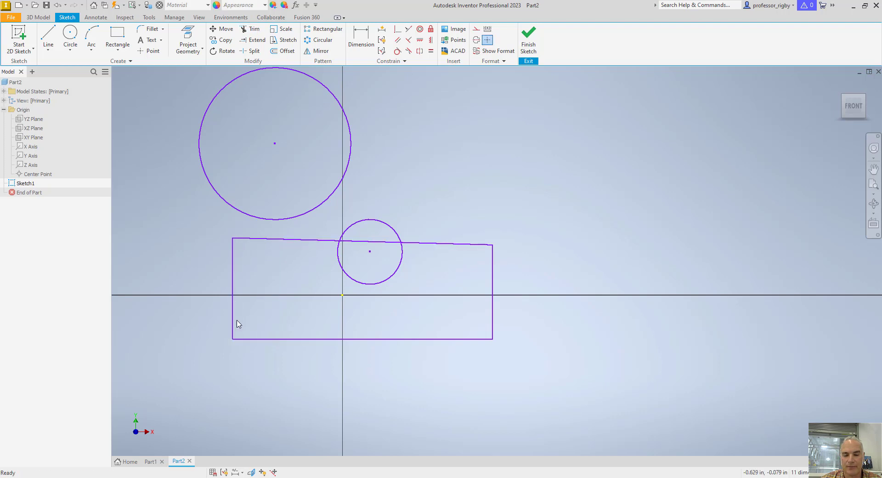
left_click_drag(233, 339, 274, 322)
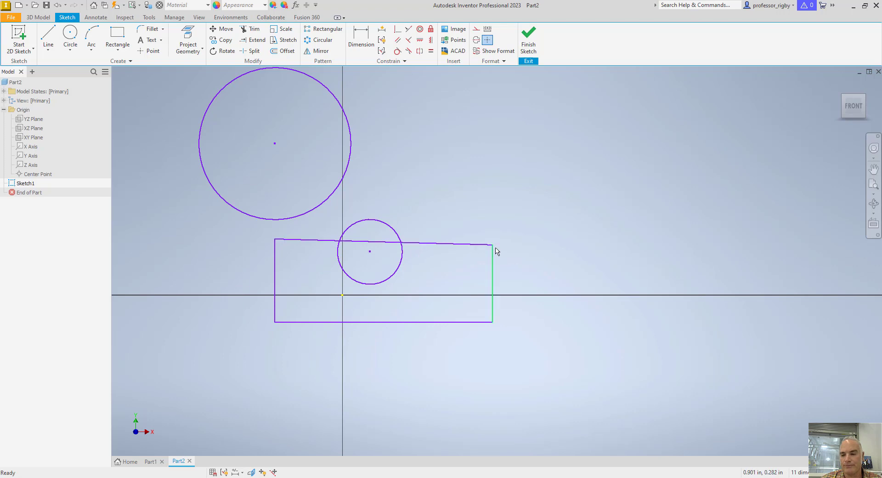
Step: Draw a separate diagonal line above and to the right of the outline, and apply a Vertical constraint to it
left_click(48, 37)
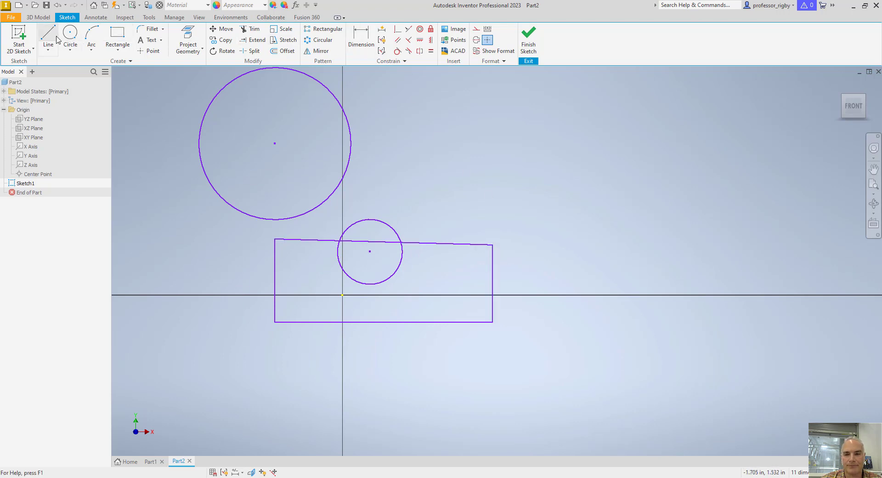
left_click(398, 92)
left_click(555, 239)
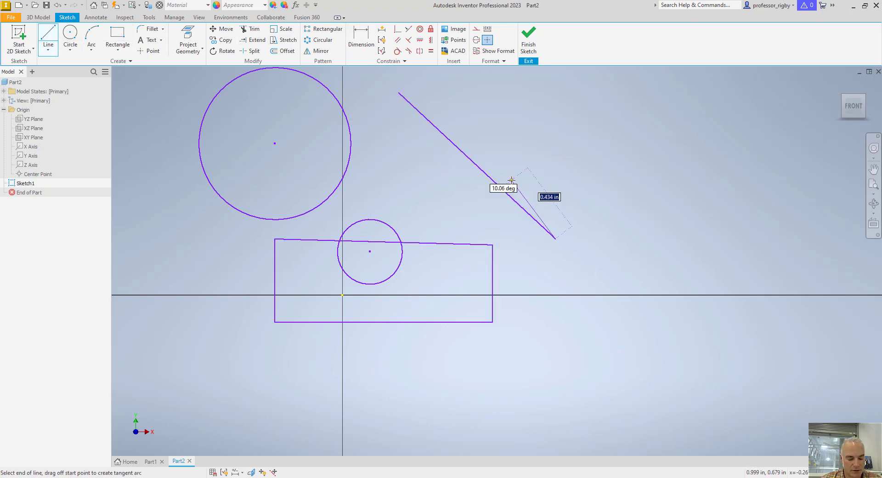
key("Escape")
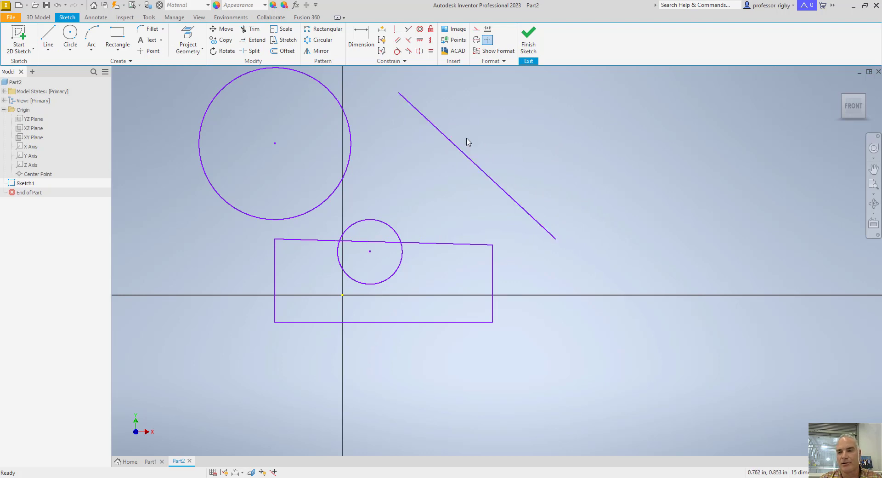
left_click(430, 41)
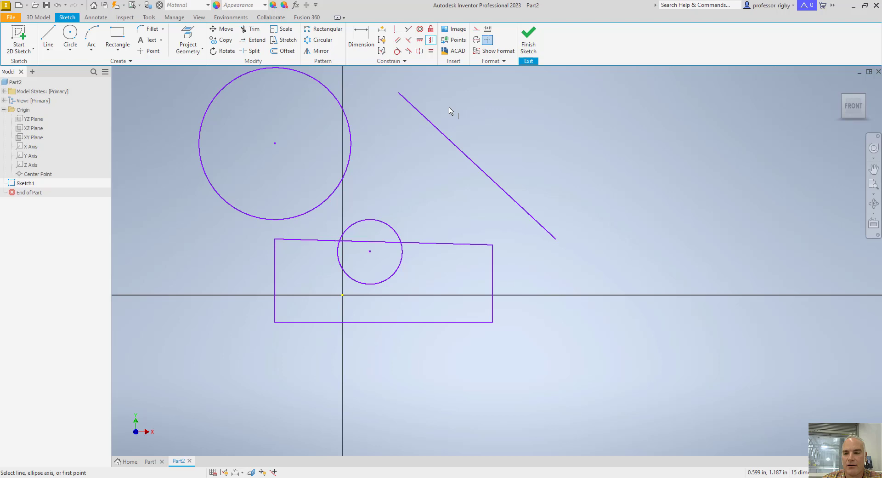
left_click(445, 137)
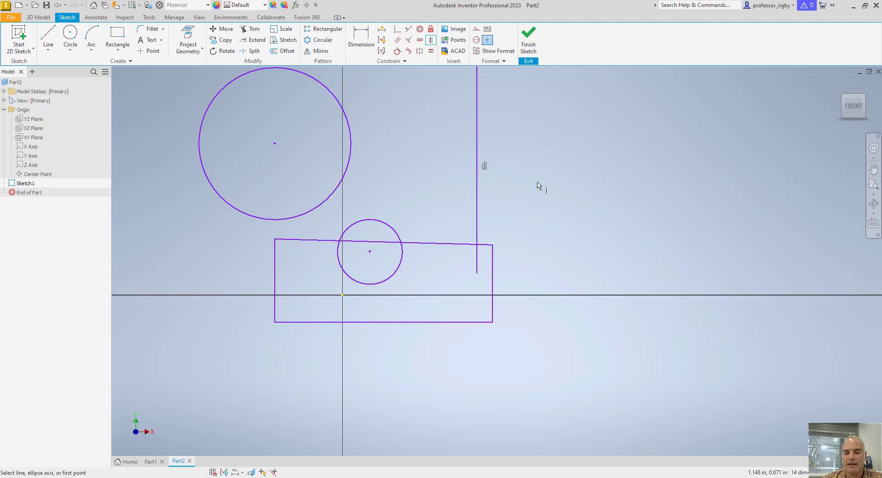
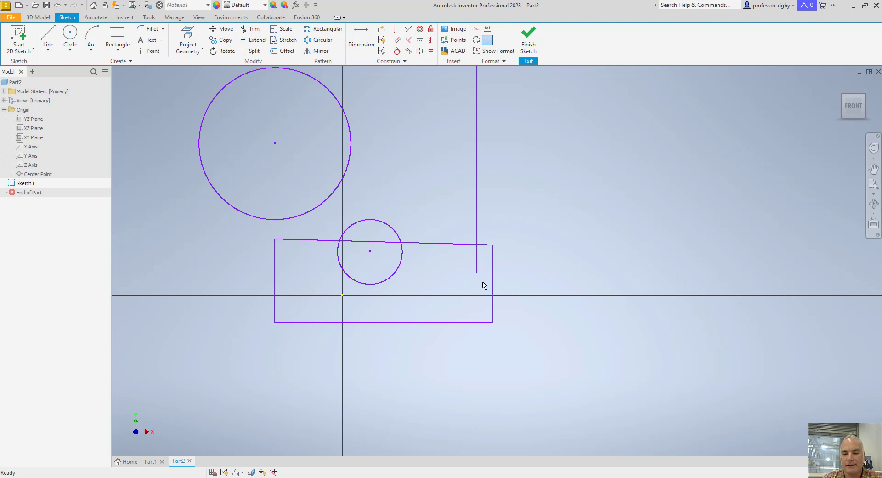
Step: Delete the vertical line, the small circle and all the outline's edges, keeping only the large circle
left_click_drag(513, 292, 373, 222)
key("Delete")
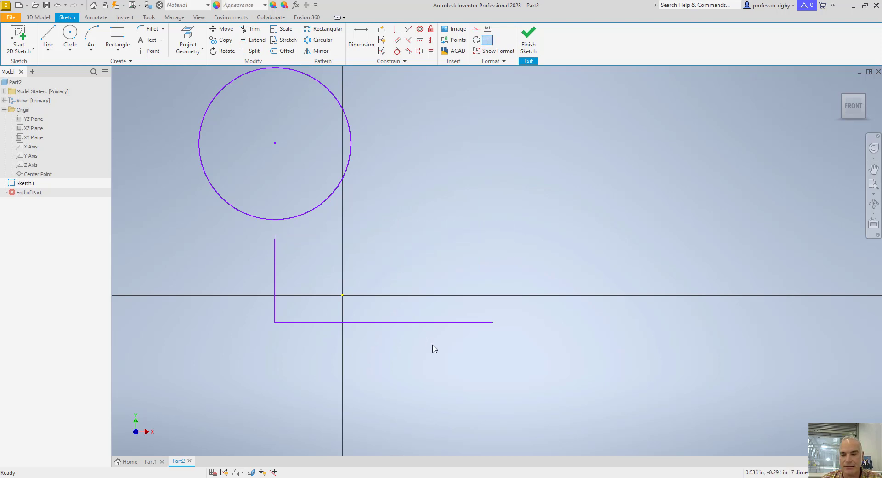
left_click_drag(432, 345, 212, 294)
left_click(305, 341)
left_click_drag(305, 340, 249, 315)
key("Delete")
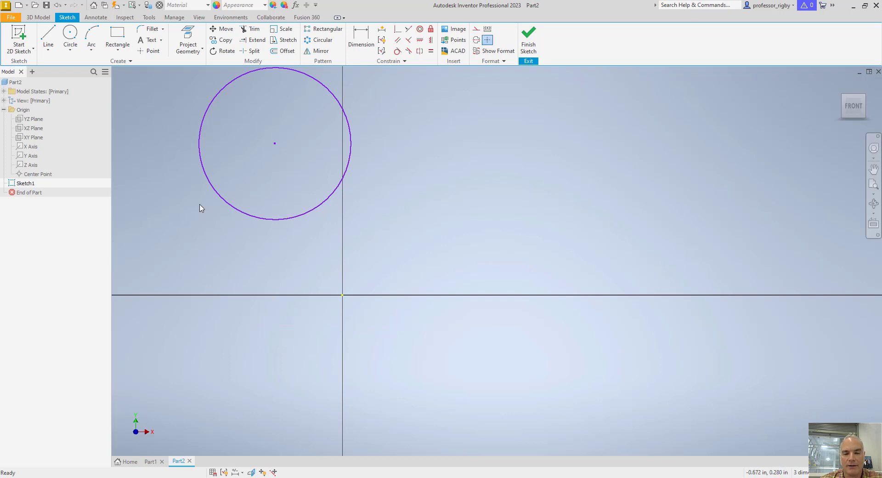
Step: Draw a rectangle about 1.6 by 0.76 in around the origin, below the large circle
left_click(117, 34)
left_click(221, 239)
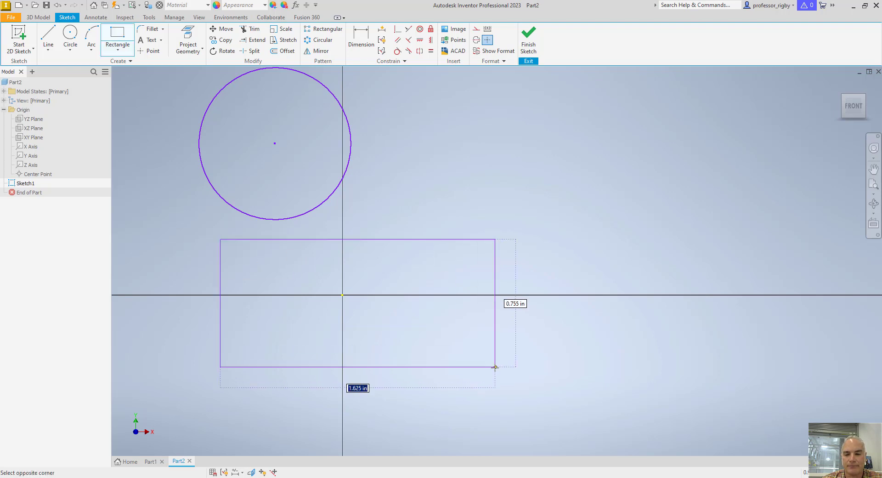
left_click(493, 368)
key("Escape")
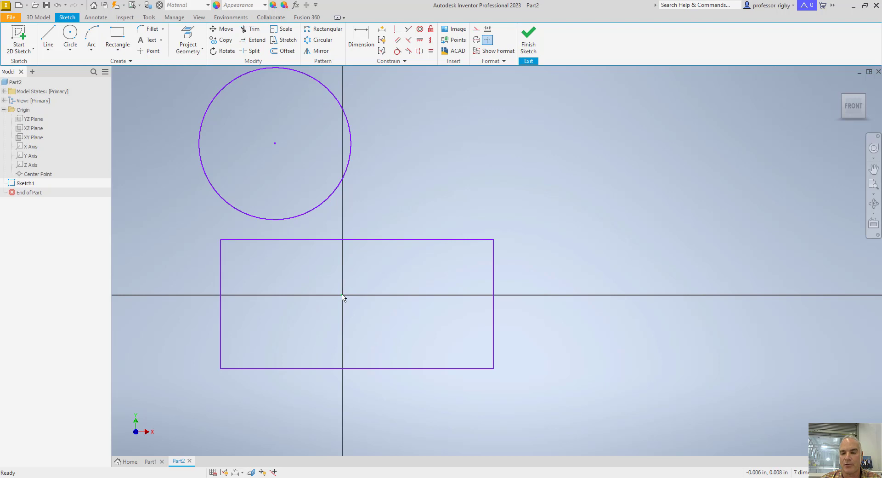
Step: Align the midpoint of the rectangle's right edge horizontally with the origin, and test it by moving the upper-right corner
left_click(419, 44)
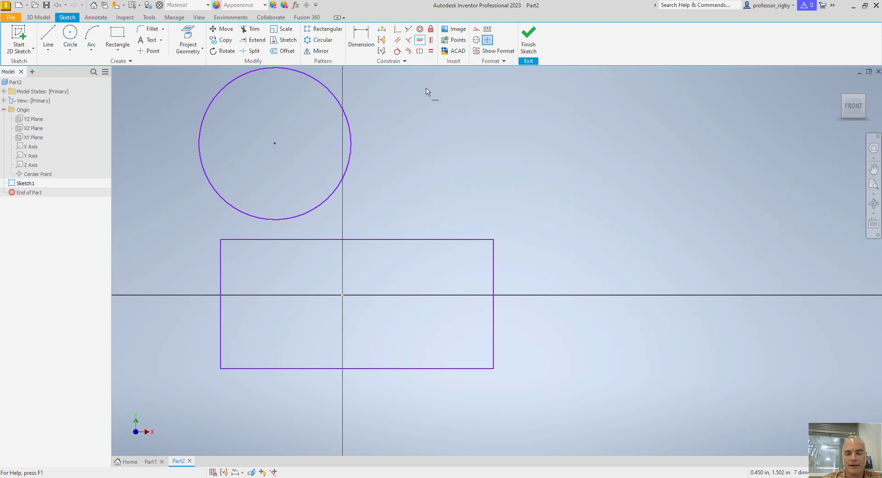
left_click(494, 304)
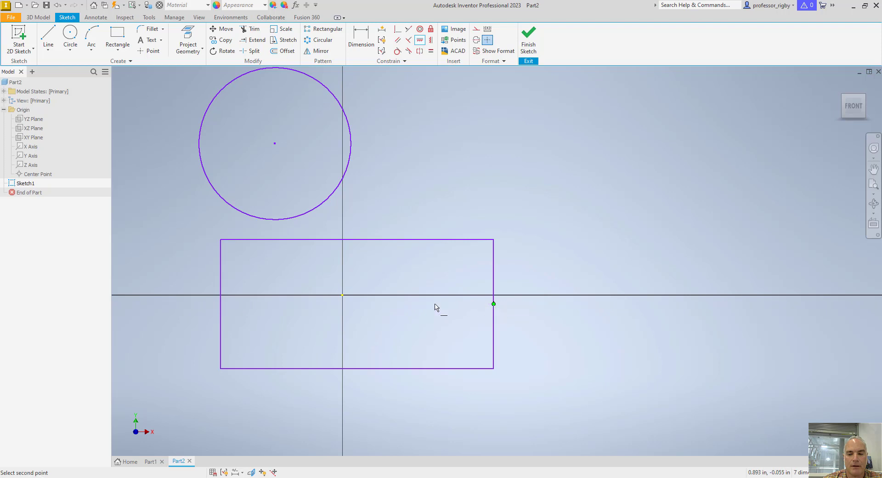
left_click(343, 296)
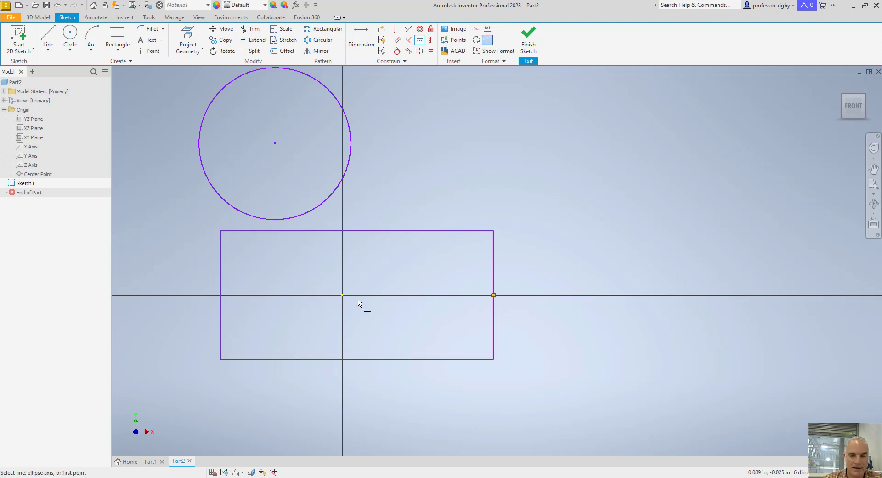
key("Escape")
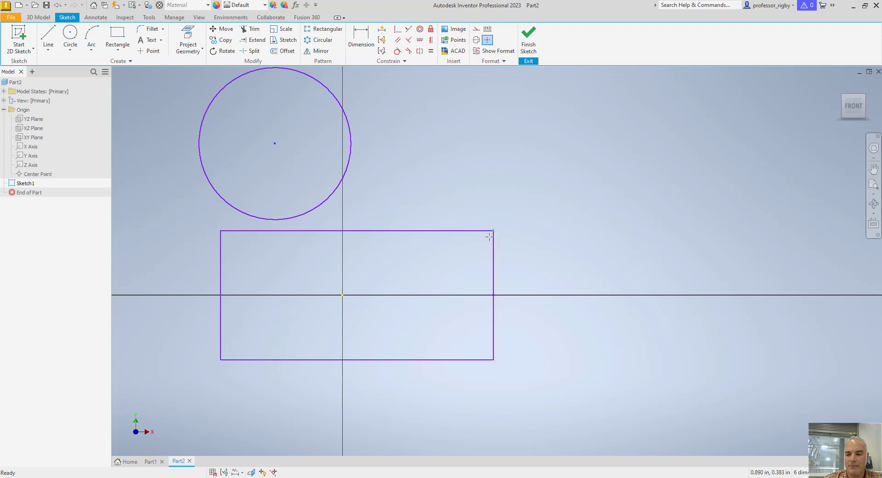
left_click_drag(489, 236, 456, 225)
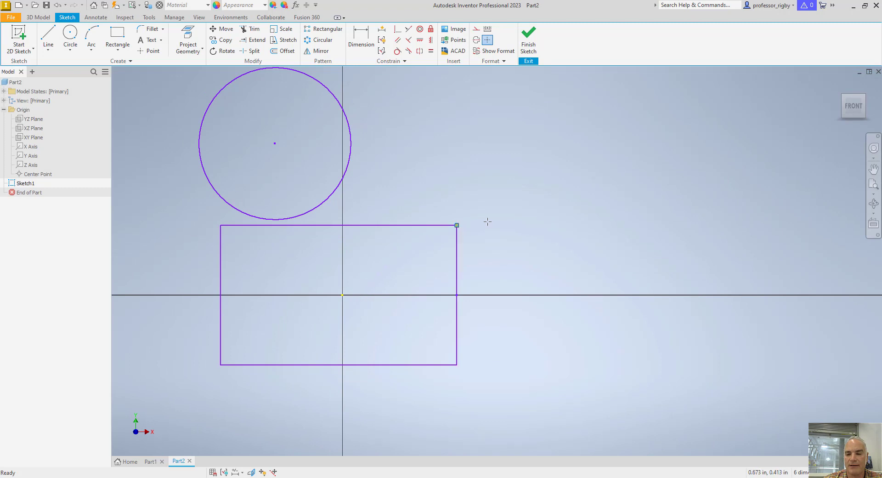
left_click_drag(456, 225, 570, 219)
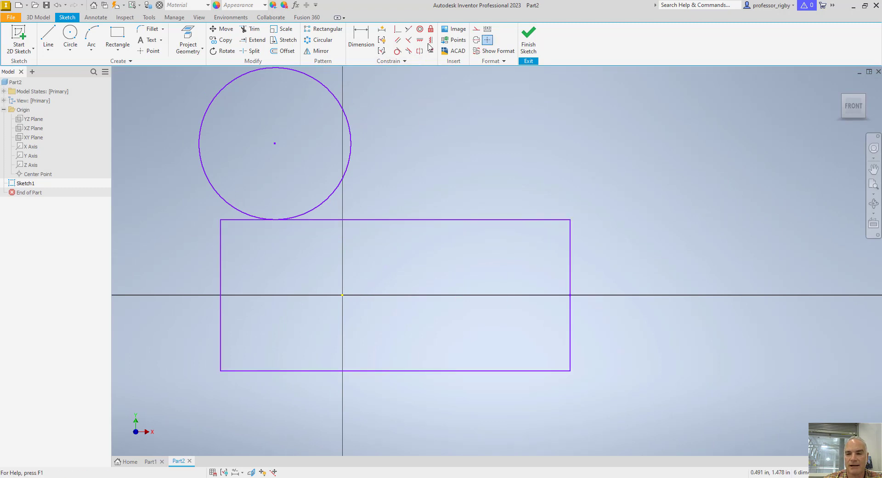
Step: Align the midpoint of the rectangle's upper edge vertically with the origin, and test the centering by moving the lower-right corner inward
left_click(342, 295)
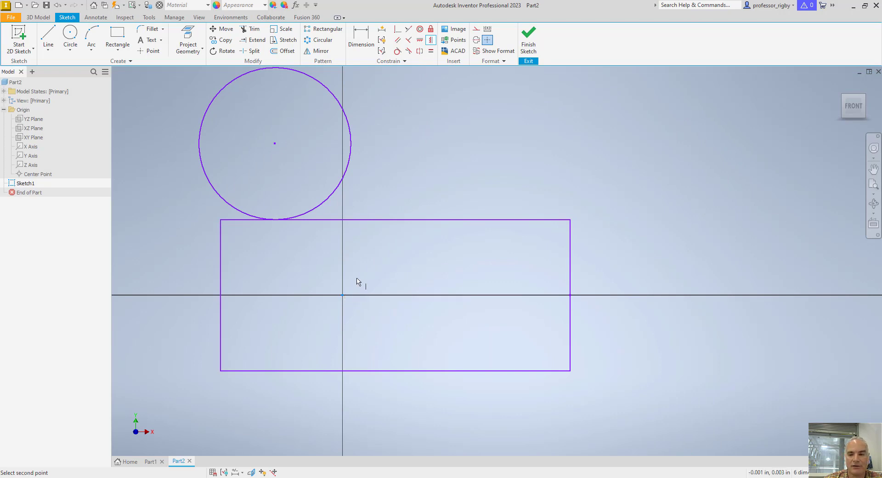
left_click(396, 220)
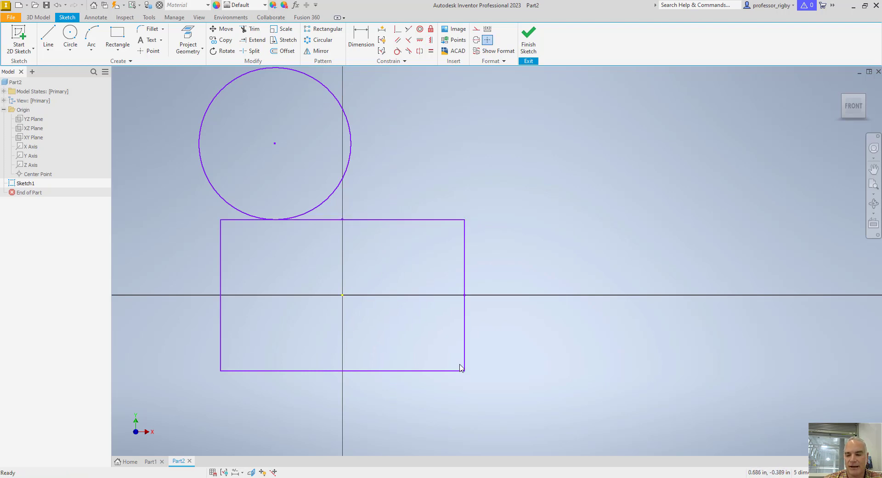
left_click_drag(465, 373, 438, 351)
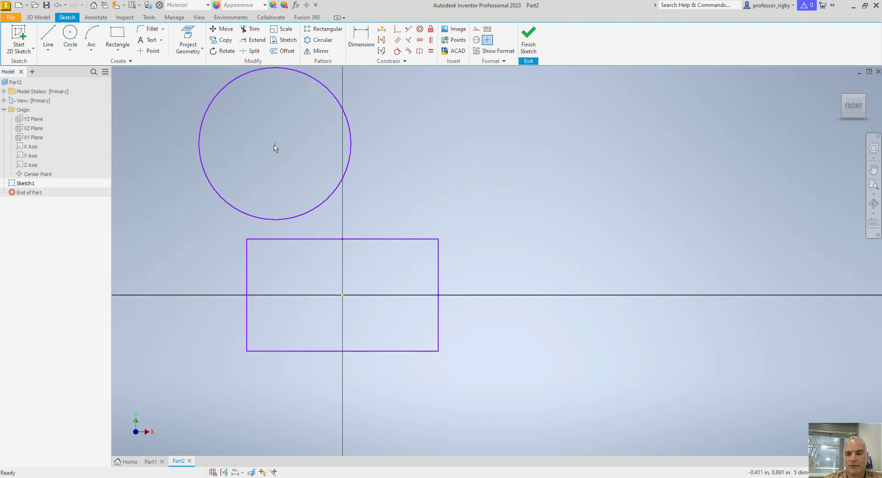
Step: Align the circle's center horizontally with the origin using a Horizontal constraint
left_click(422, 41)
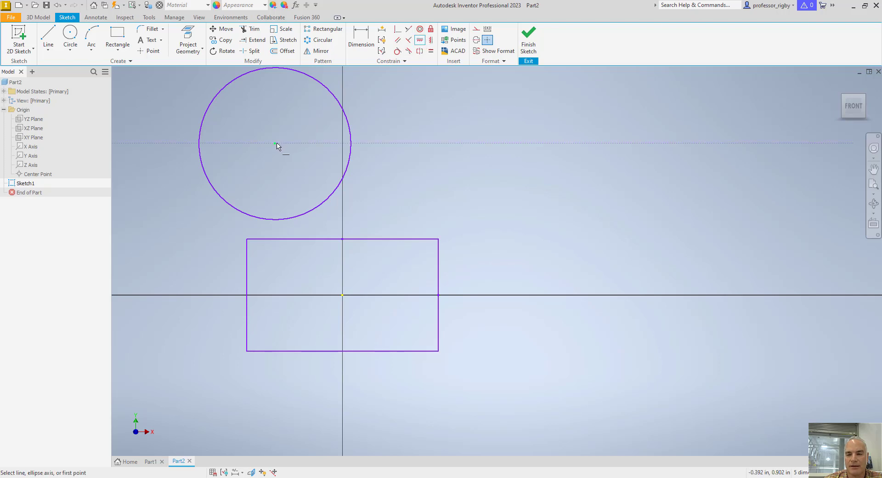
left_click(276, 144)
left_click(343, 295)
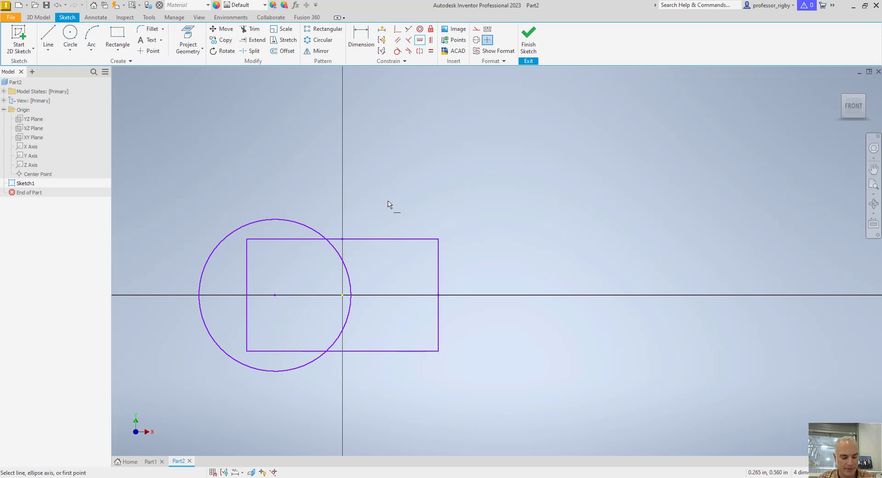
key("Escape")
Step: Delete the rectangle and the circle to empty the sketch
left_click_drag(467, 366, 214, 200)
key("Delete")
key("Delete")
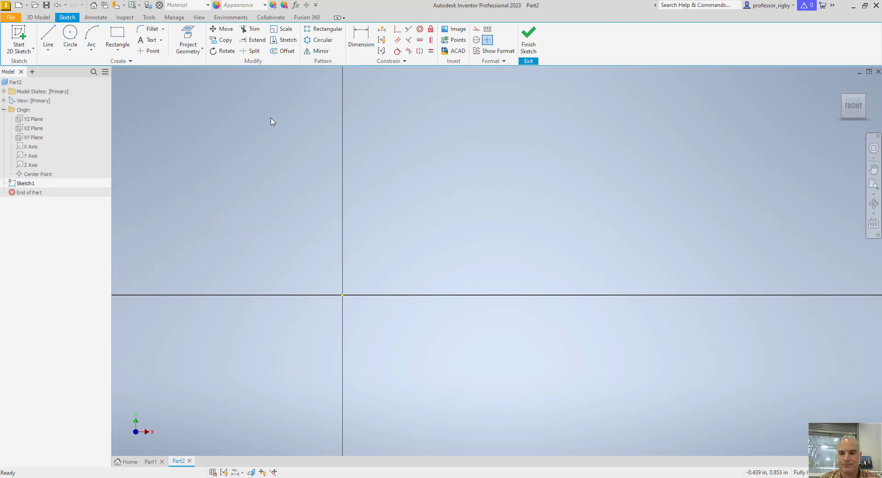
Step: Draw a closed triangular outline above the horizontal axis, with a small arc at its lower-left corner
left_click(53, 33)
left_click(415, 120)
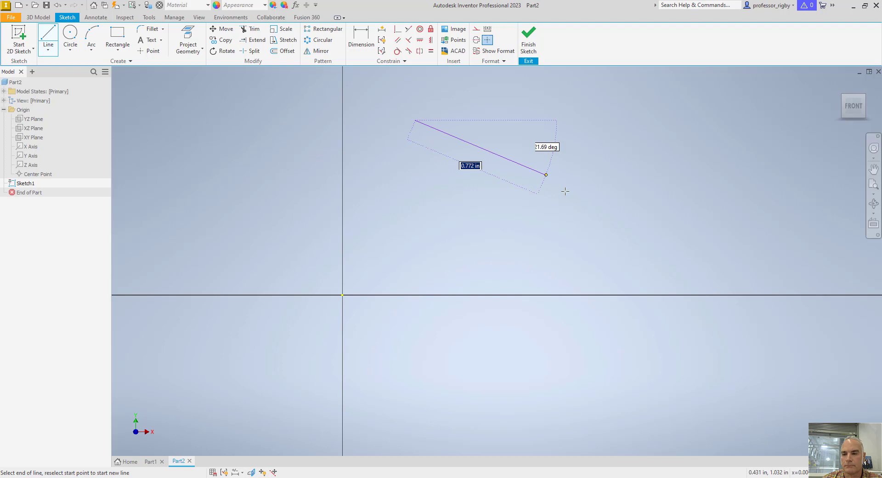
left_click(623, 231)
left_click(269, 270)
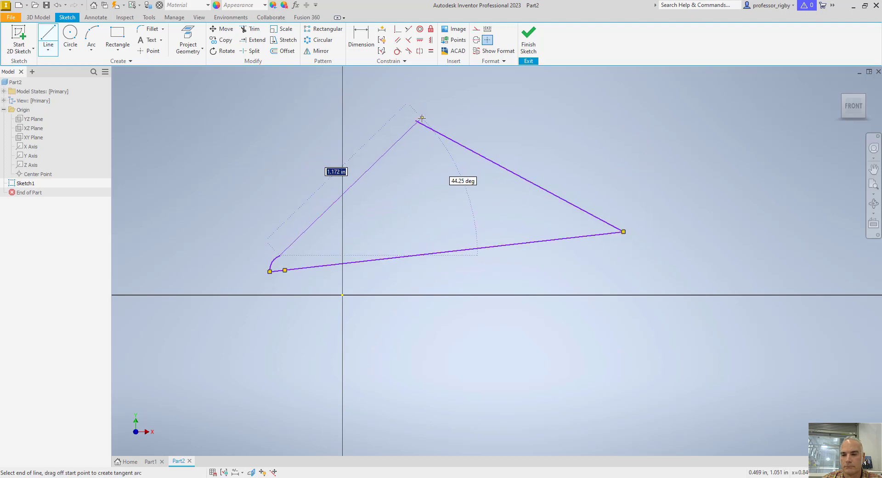
left_click(415, 120)
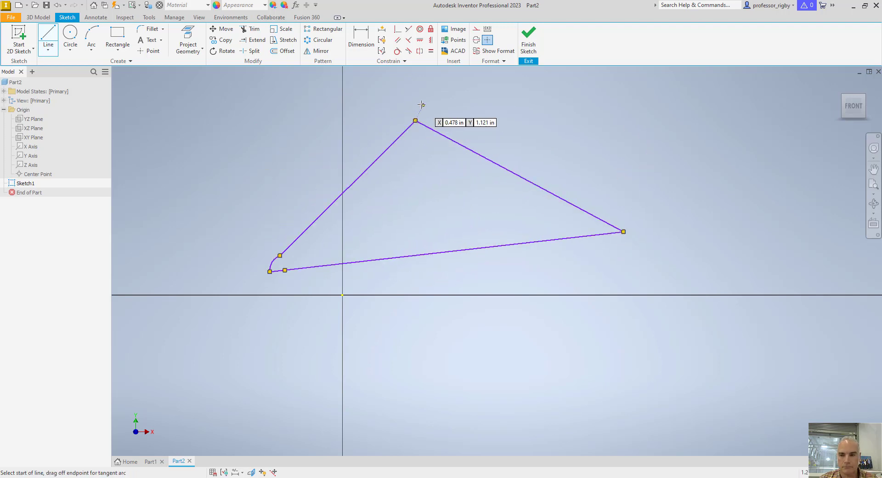
key("Escape")
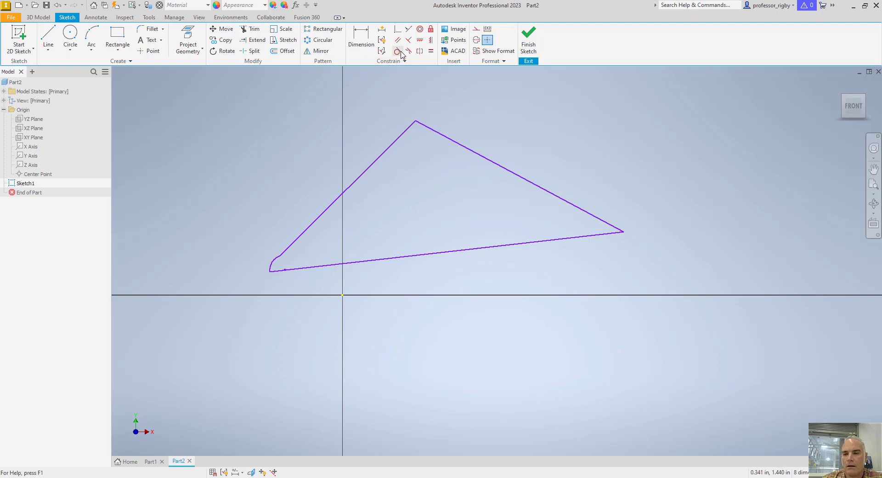
Step: Draw a circle in the empty area to the upper left of the triangular outline, clear of its sides
left_click(70, 34)
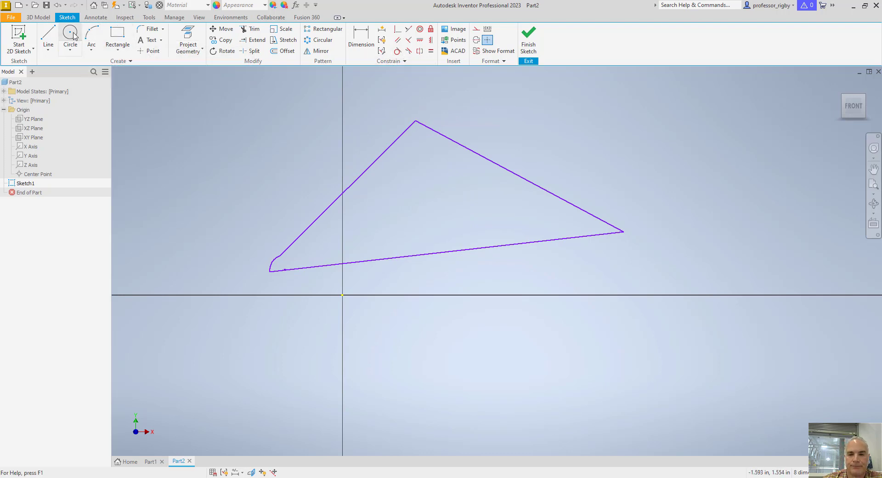
left_click(239, 132)
left_click(290, 115)
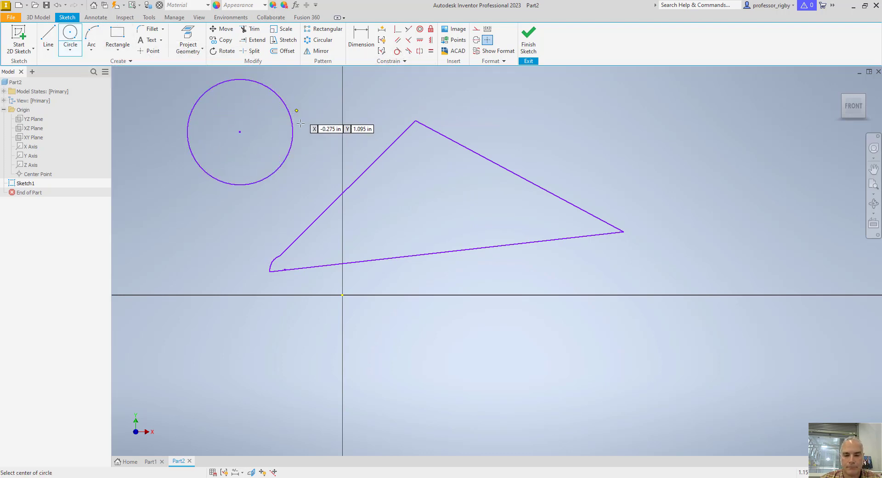
key("Escape")
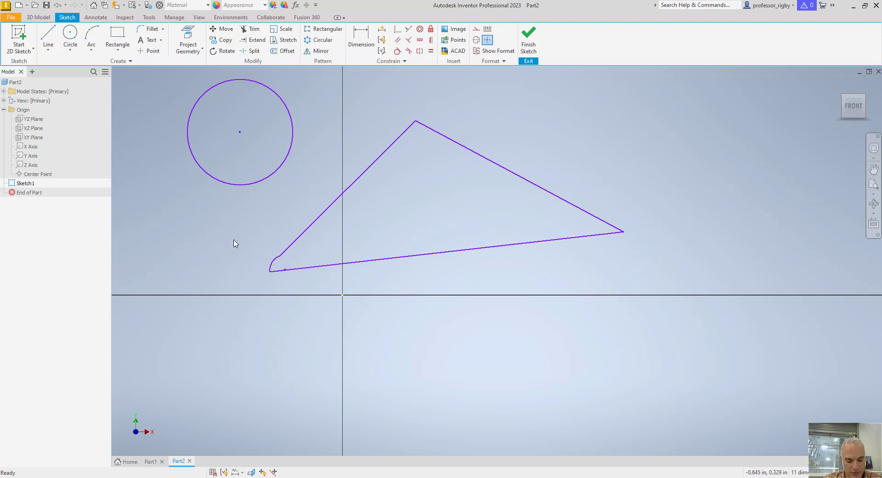
Step: Trim away the small arc at the triangular outline's lower-left corner
key("x")
left_click(273, 262)
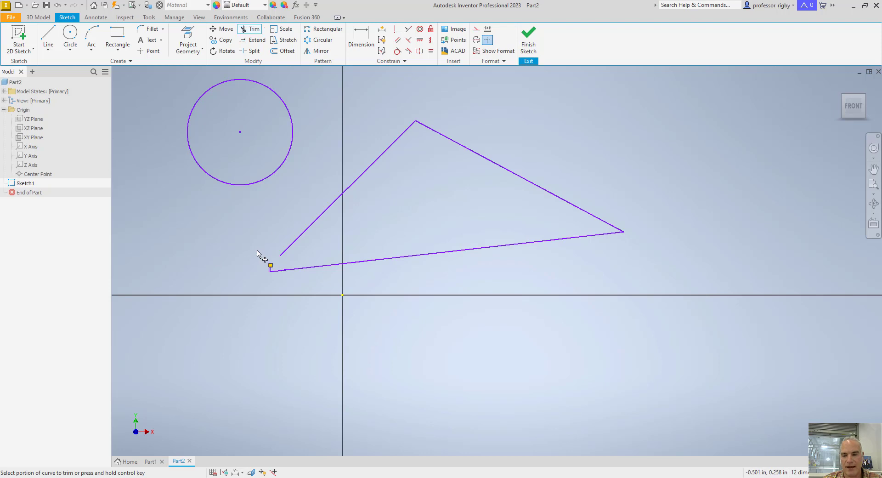
left_click(270, 269)
key("Escape")
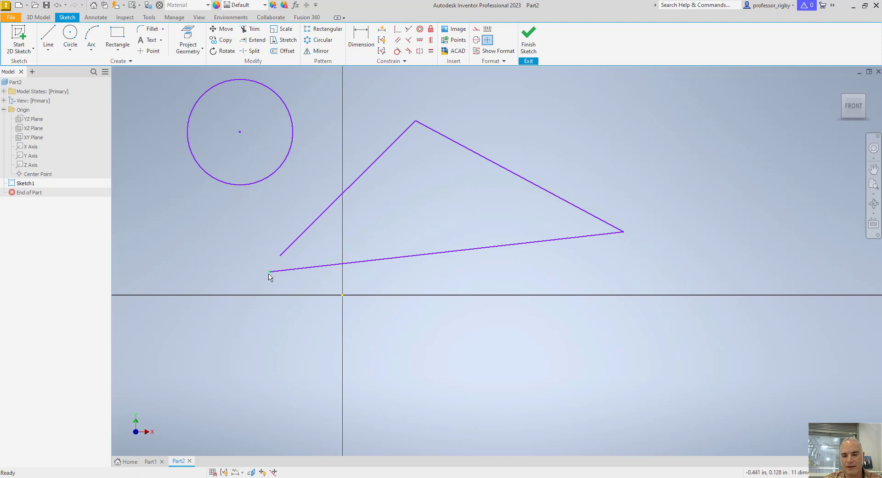
Step: Close the triangle's lower-left corner by joining the two open line endpoints with a Coincident constraint
left_click(397, 29)
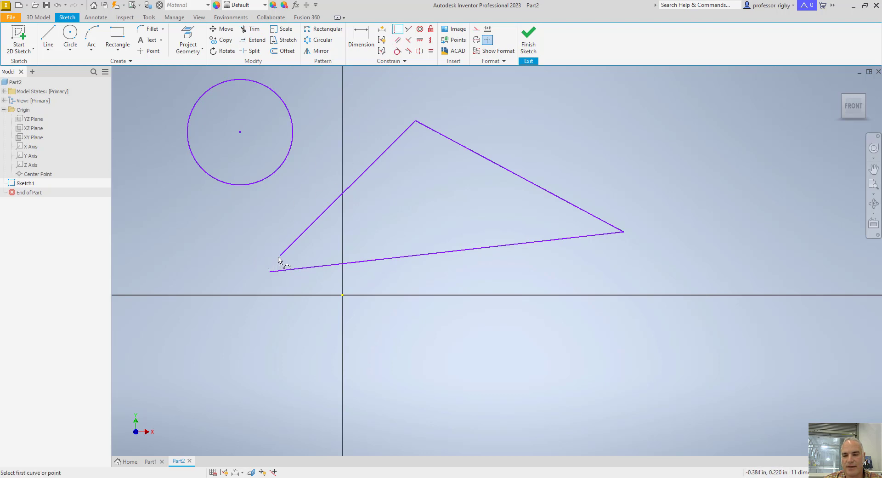
left_click(279, 256)
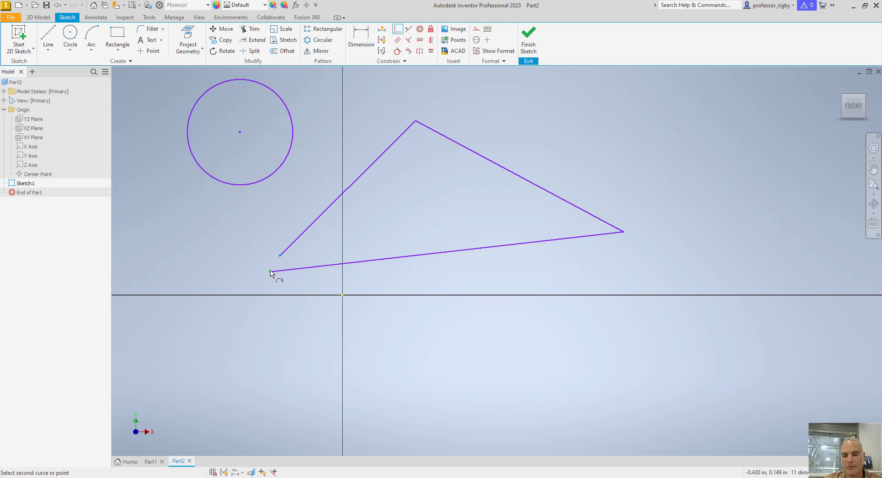
left_click(271, 273)
key("Escape")
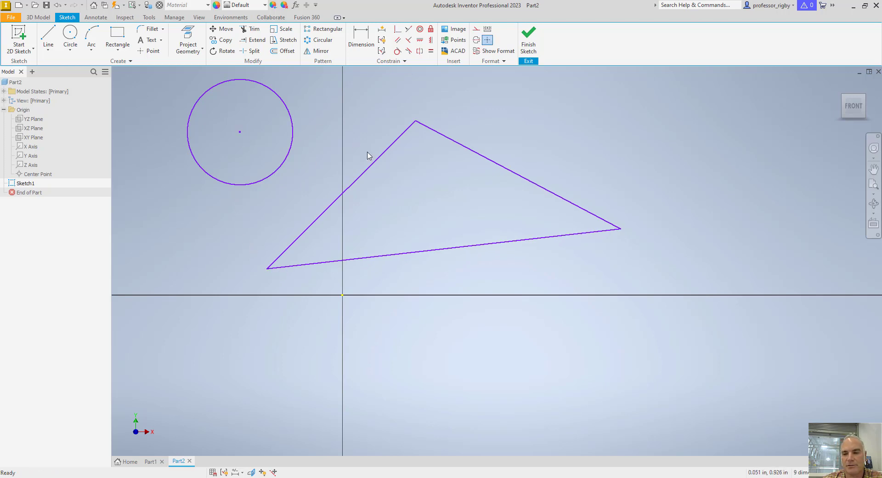
Step: Make the circle tangent to the triangle's upper-right side, and move its center inside the triangle
left_click(398, 53)
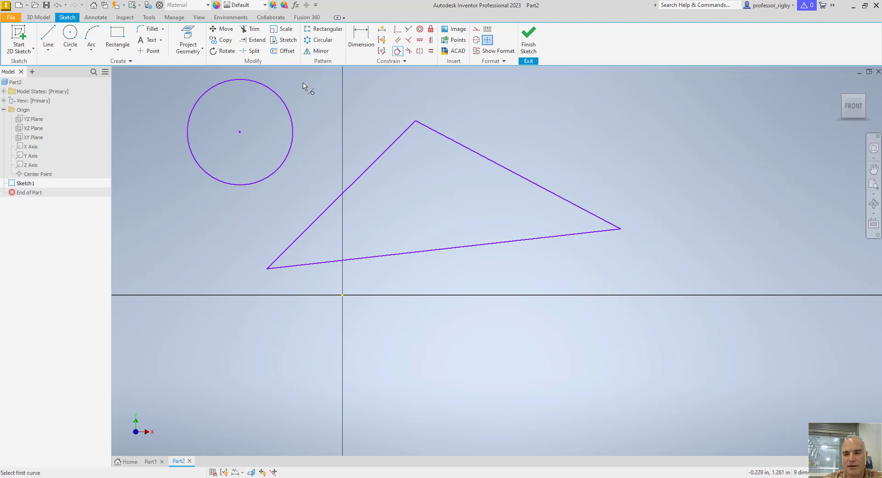
left_click(283, 100)
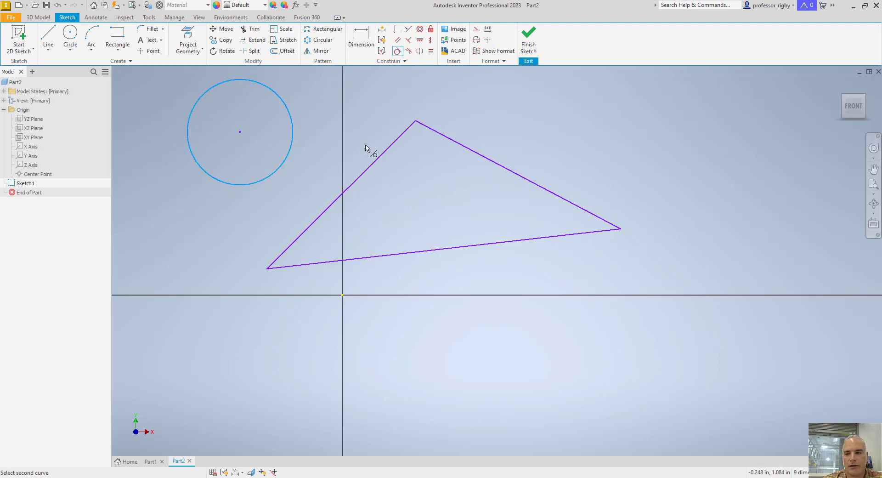
left_click(460, 150)
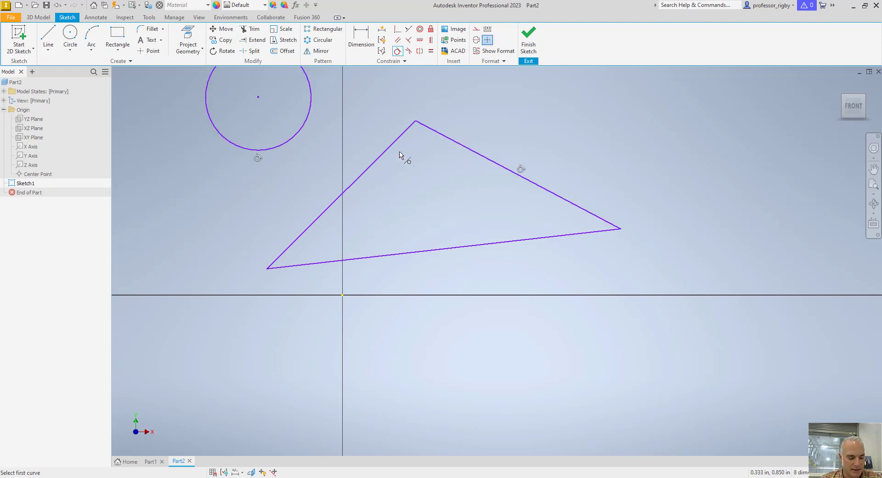
key("Escape")
left_click_drag(258, 97, 436, 185)
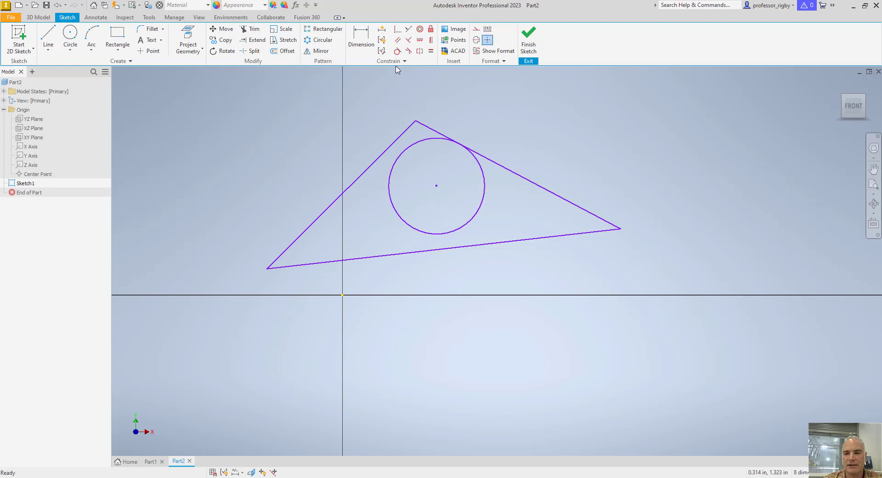
Step: Make the circle tangent to the triangle's left side and lower side as well
left_click(397, 51)
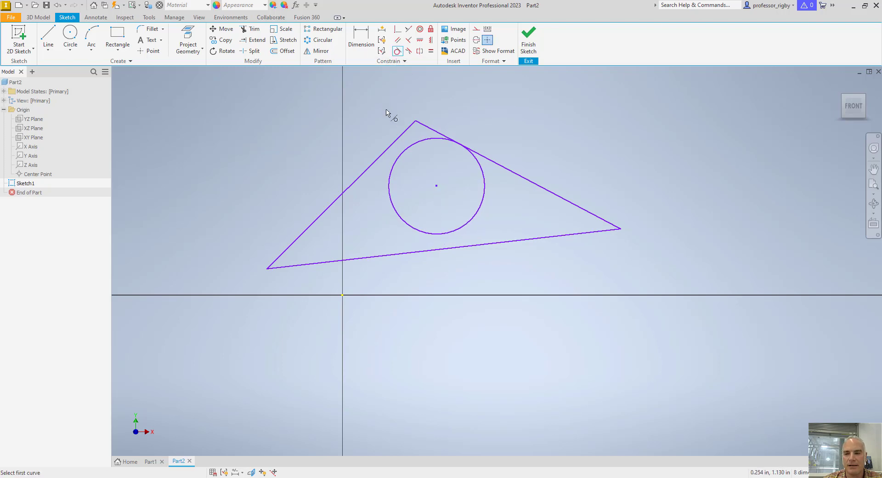
left_click(402, 153)
left_click(390, 150)
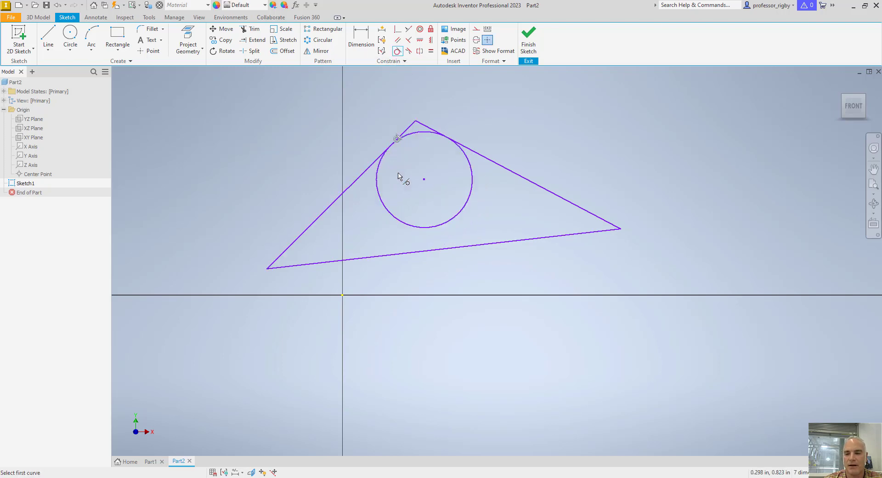
left_click(424, 228)
left_click(432, 250)
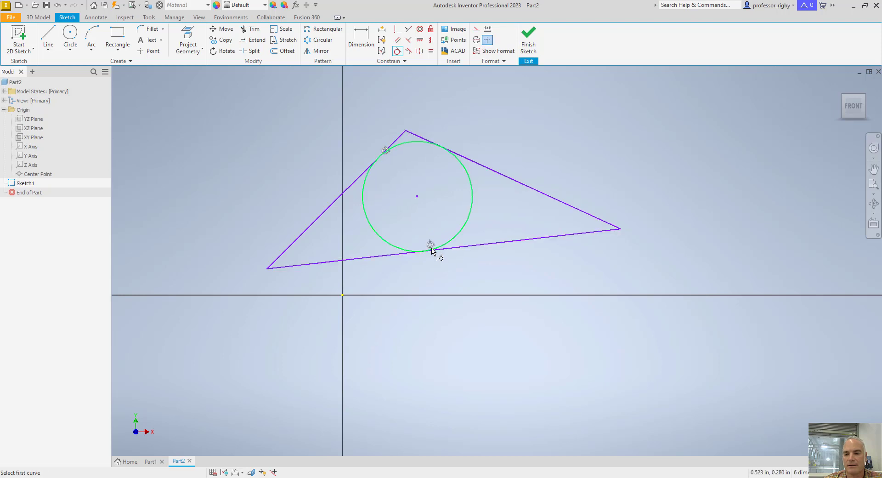
key("Escape")
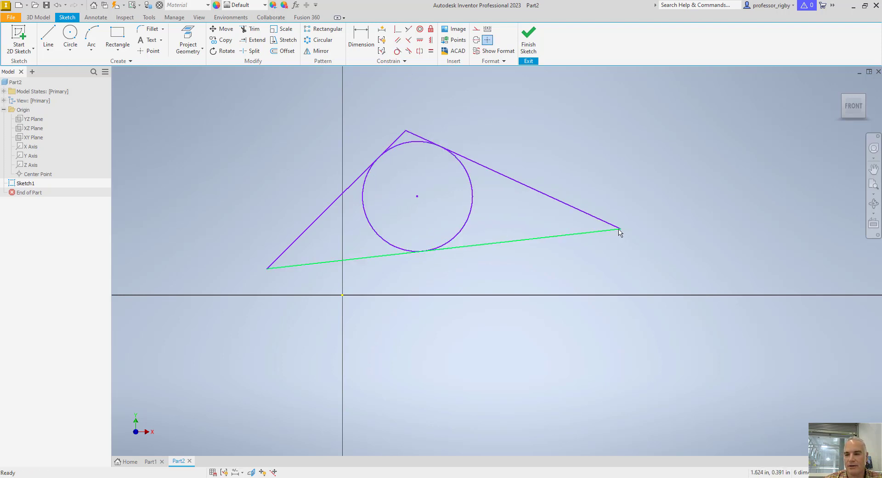
Step: Test the tangency by moving the triangle's right corner inward, and delete the triangle and circle
left_click_drag(619, 232, 551, 209)
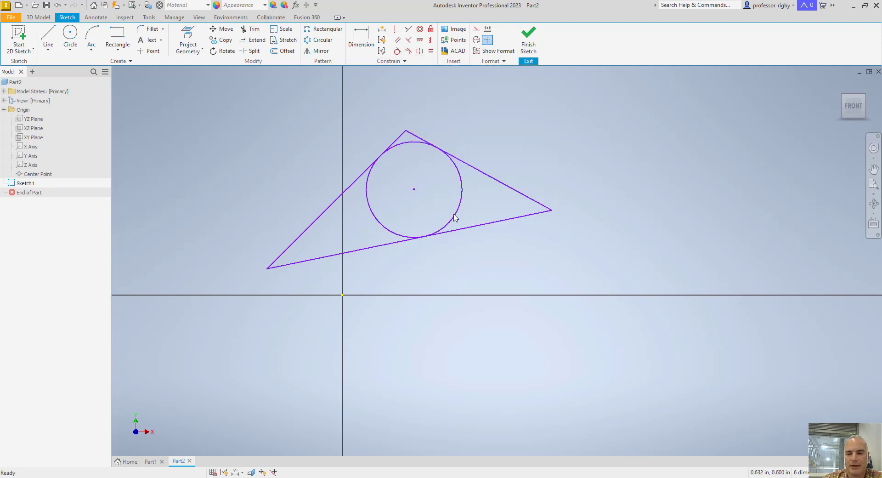
left_click_drag(457, 256, 382, 130)
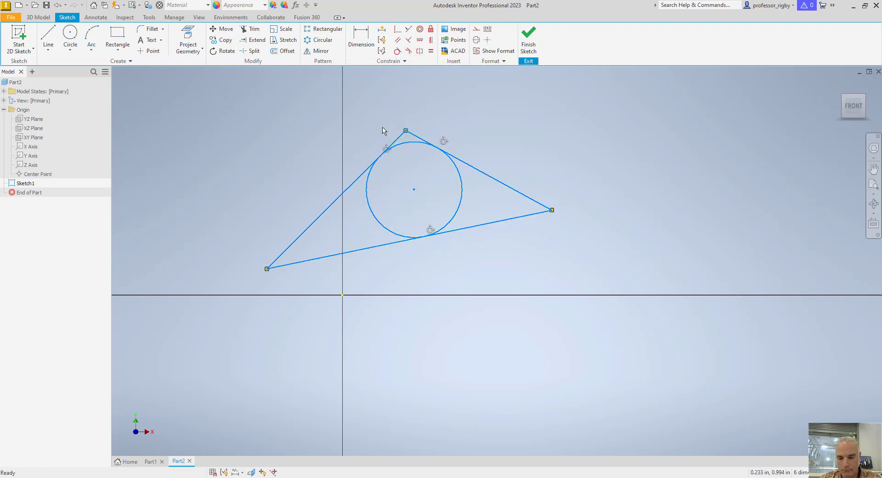
key("Delete")
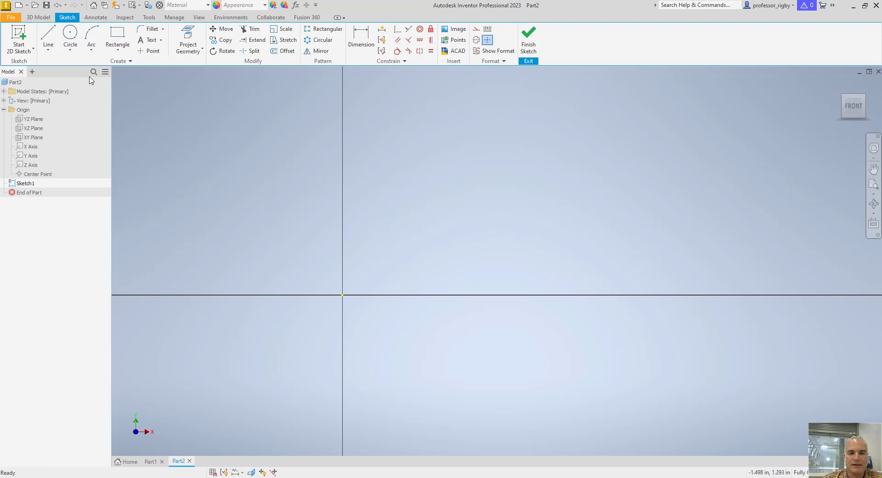
Step: Draw two separate slanted lines above the horizontal axis, one on each side of the vertical axis and with different slopes
left_click(50, 37)
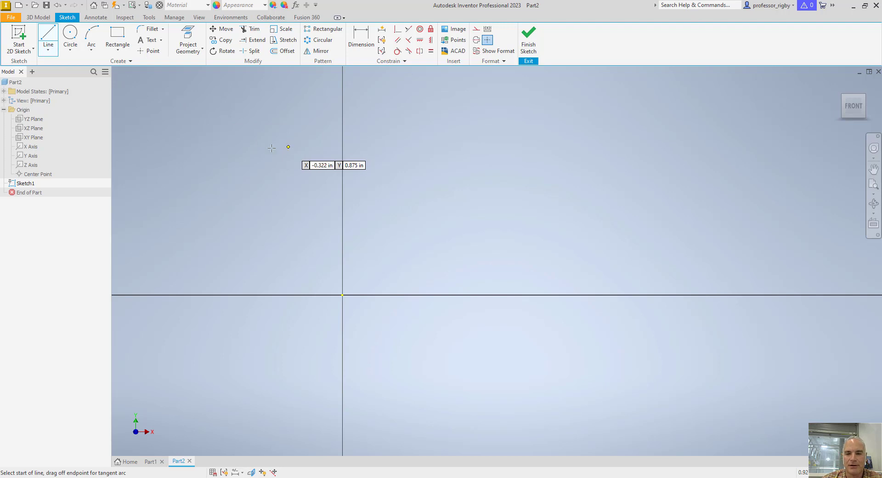
left_click(151, 130)
left_click(257, 243)
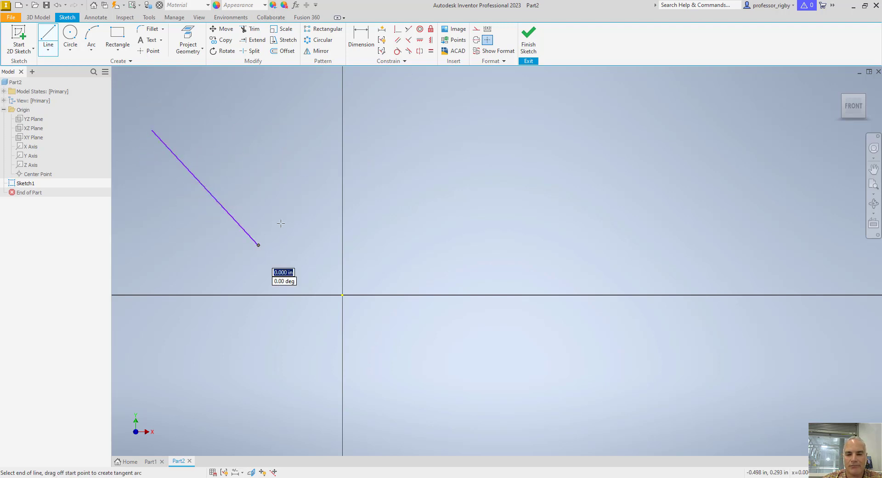
key("Escape")
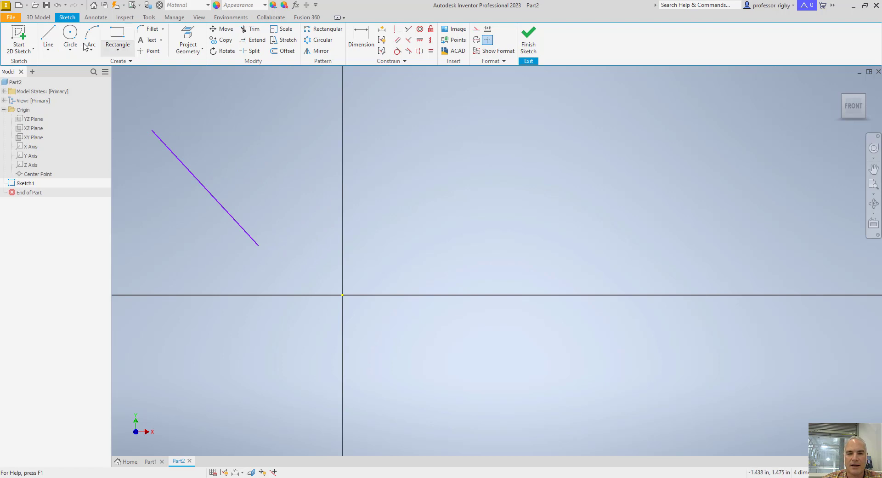
left_click(49, 35)
left_click(416, 237)
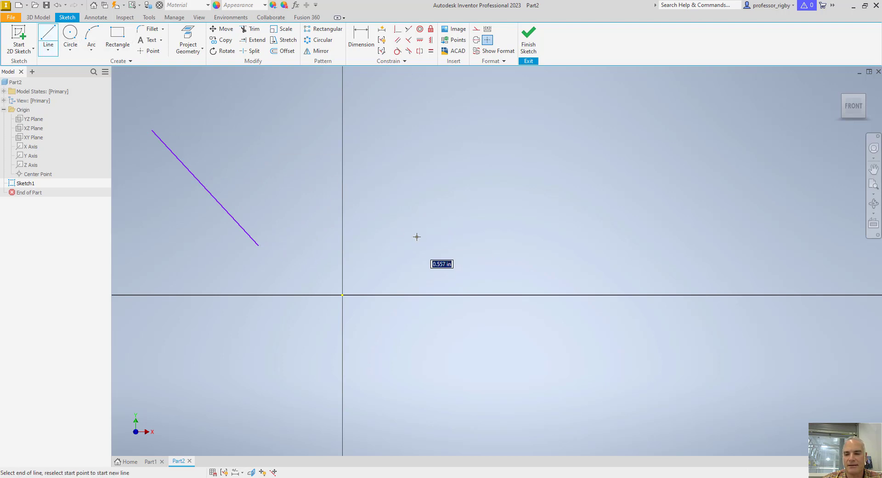
left_click(454, 93)
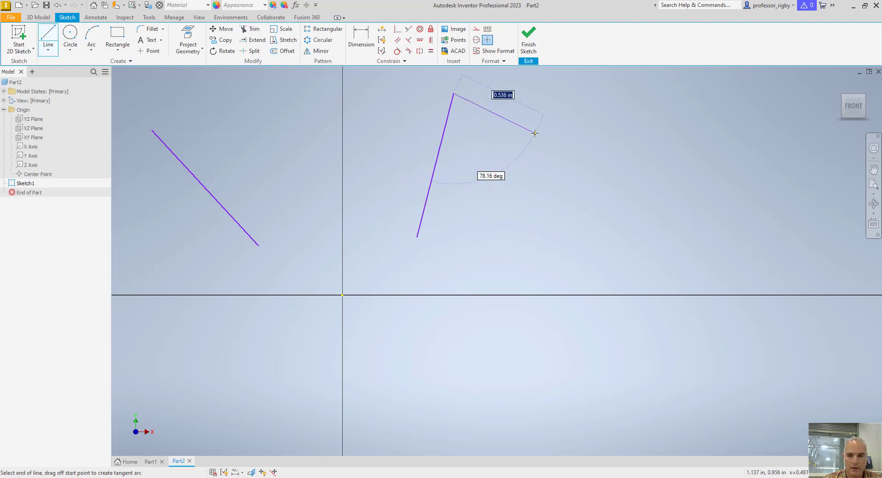
key("Escape")
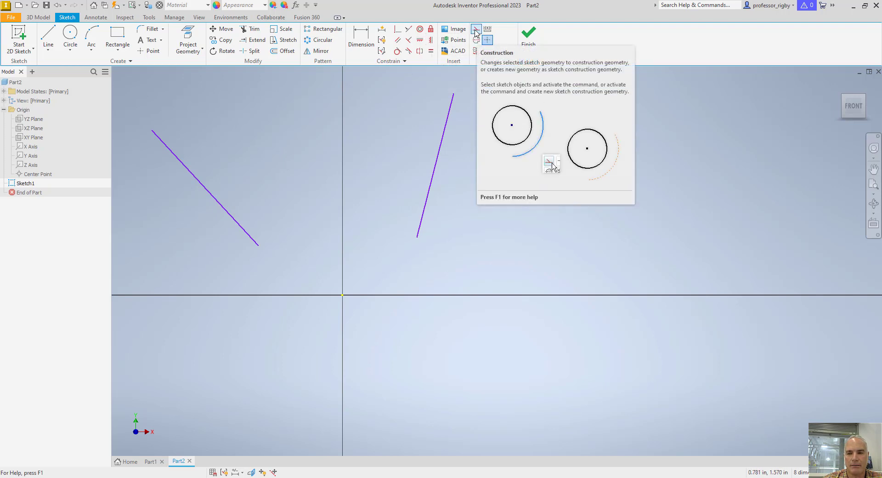
Step: Turn on Construction format and project the origin's Y Axis into the sketch as a centerline for symmetry
left_click(475, 30)
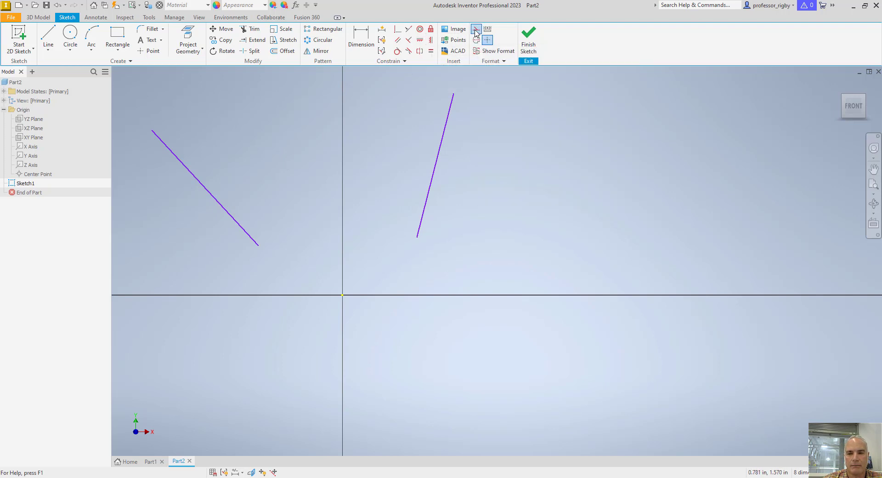
left_click(184, 41)
left_click(34, 155)
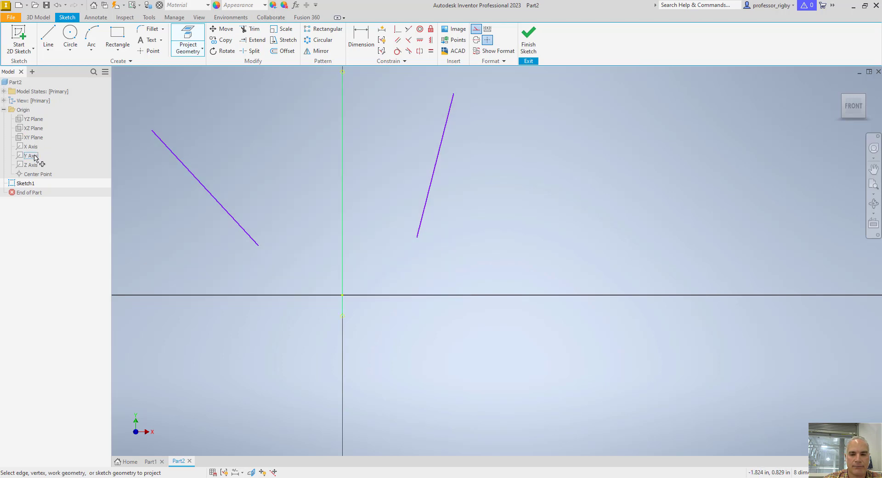
key("Escape")
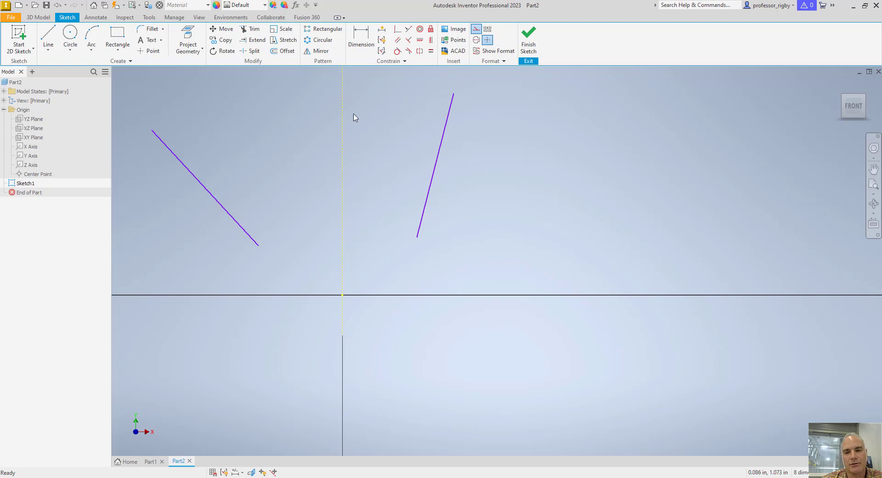
Step: Make the two slanted lines symmetric about the projected Y axis, and test by moving the right line's lower endpoint down toward the axis
left_click(420, 53)
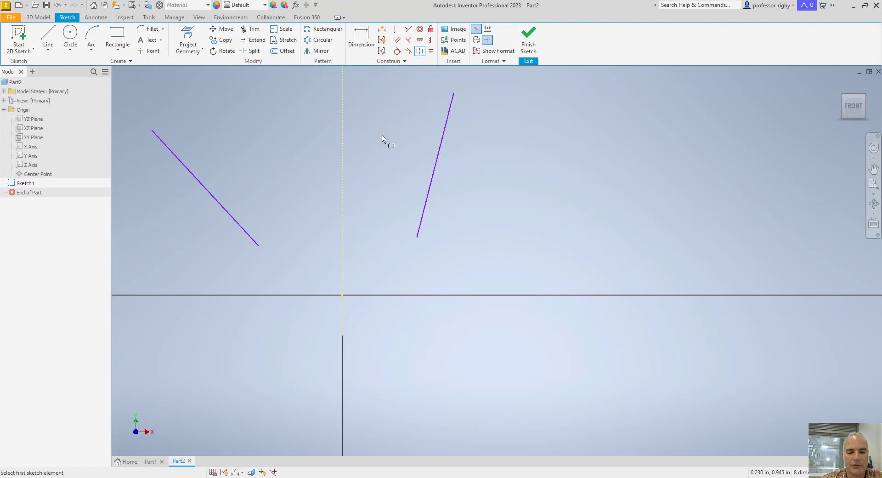
left_click(198, 179)
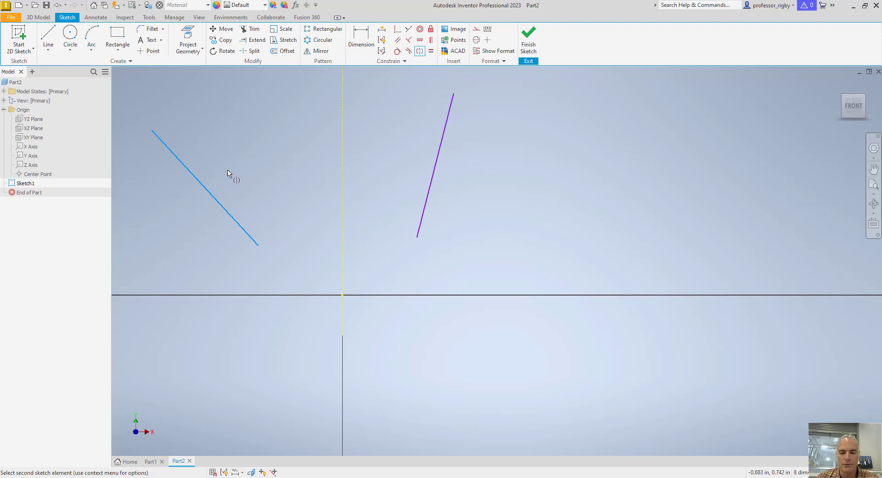
left_click(432, 172)
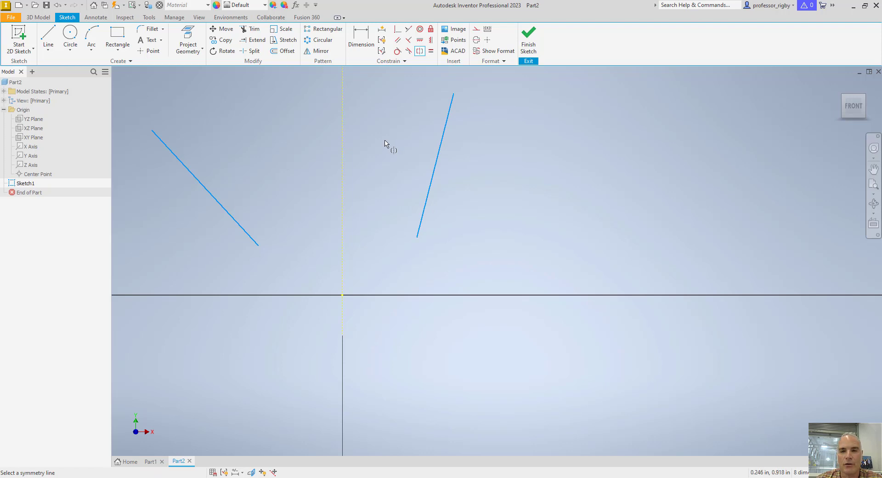
left_click(343, 139)
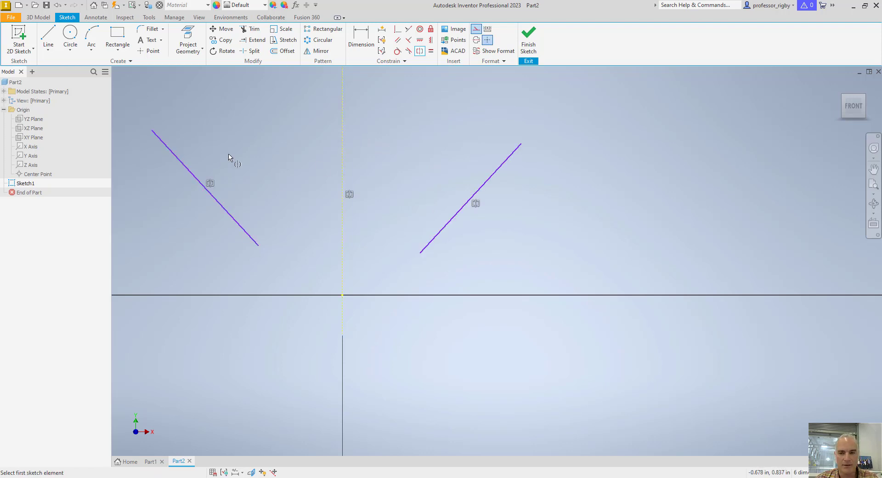
key("Escape")
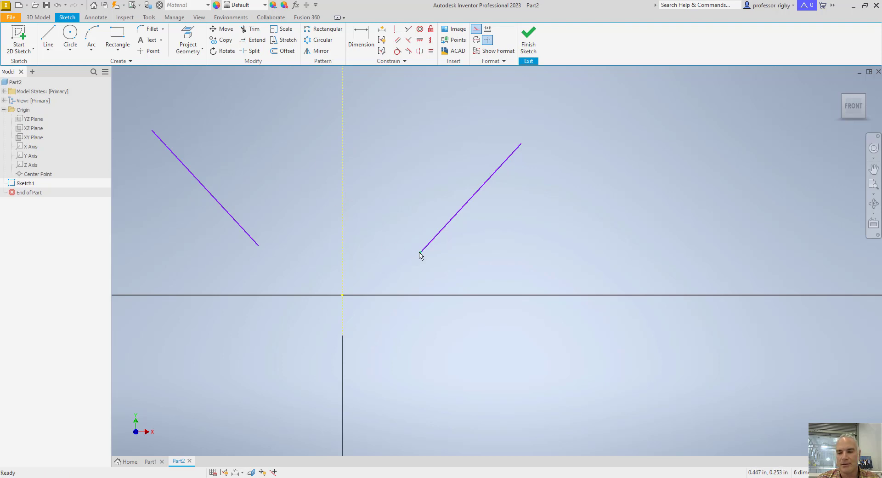
left_click_drag(418, 251, 388, 271)
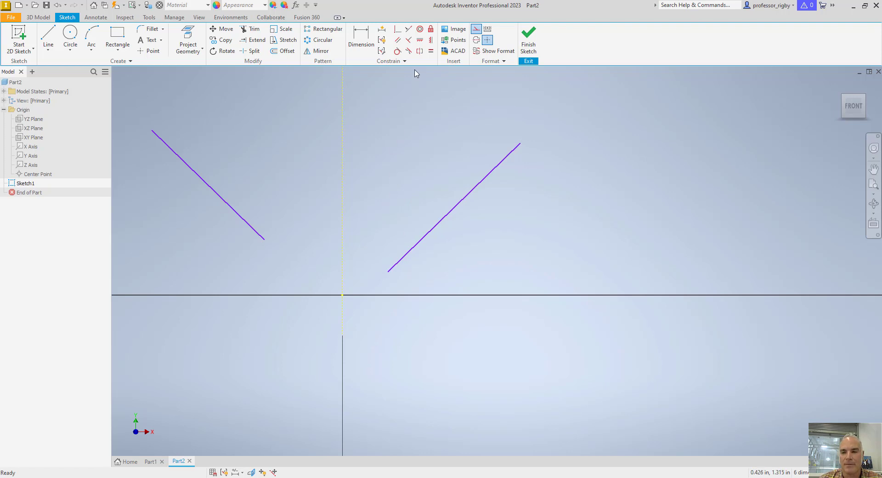
Step: Apply a Horizontal constraint between the lower endpoints of the right and left slanted lines
left_click(420, 41)
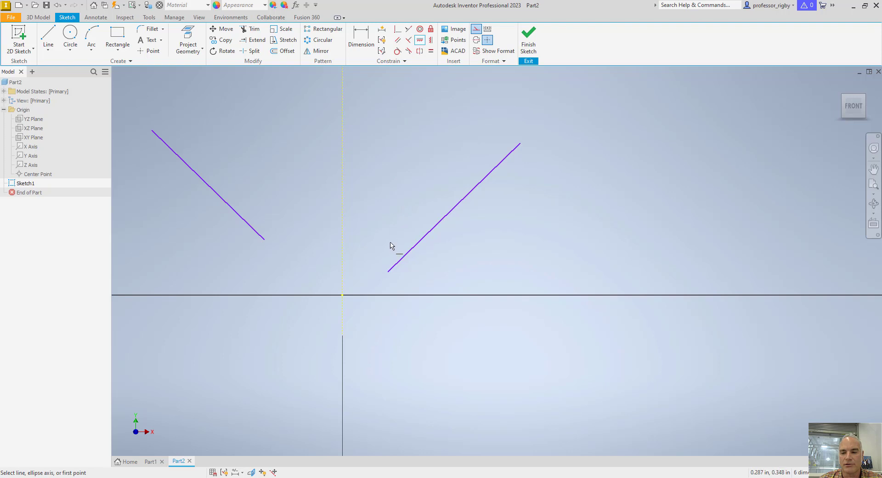
left_click(388, 272)
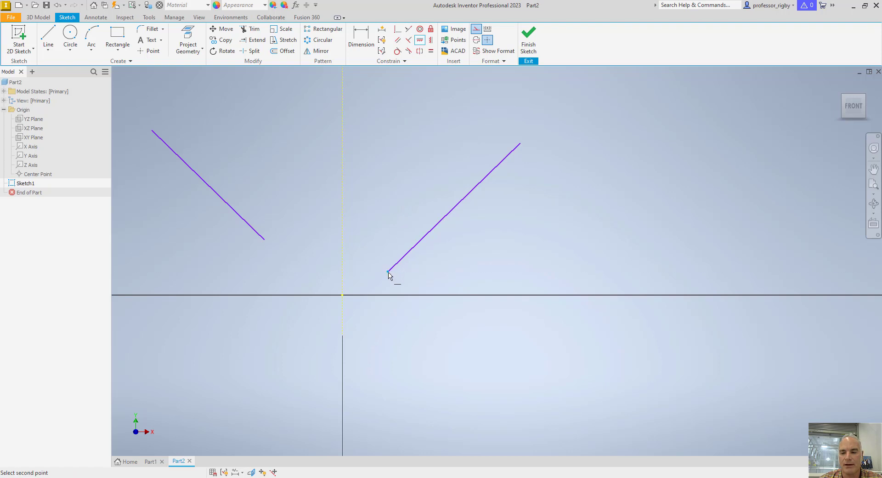
left_click(266, 243)
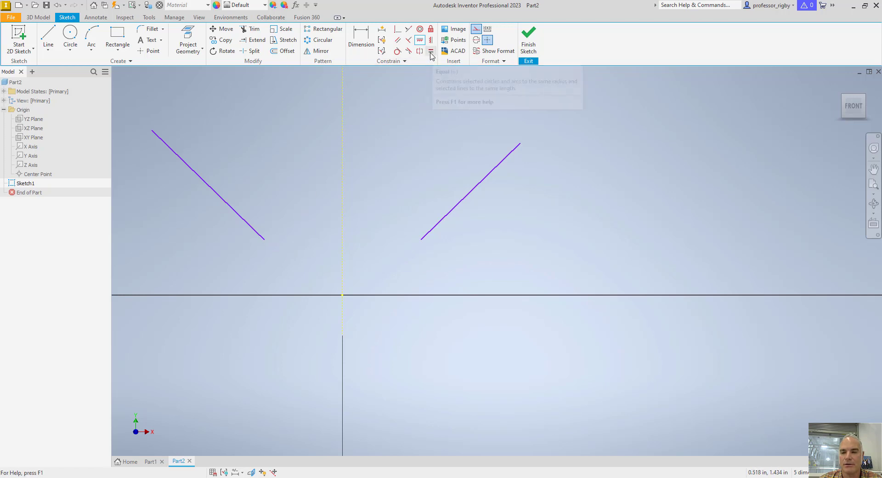
key("Escape")
Step: Lengthen the right slanted line by moving its upper endpoint up and outward, away from the vertical axis
scroll(418, 159, "down", 3)
scroll(418, 162, "up", 4)
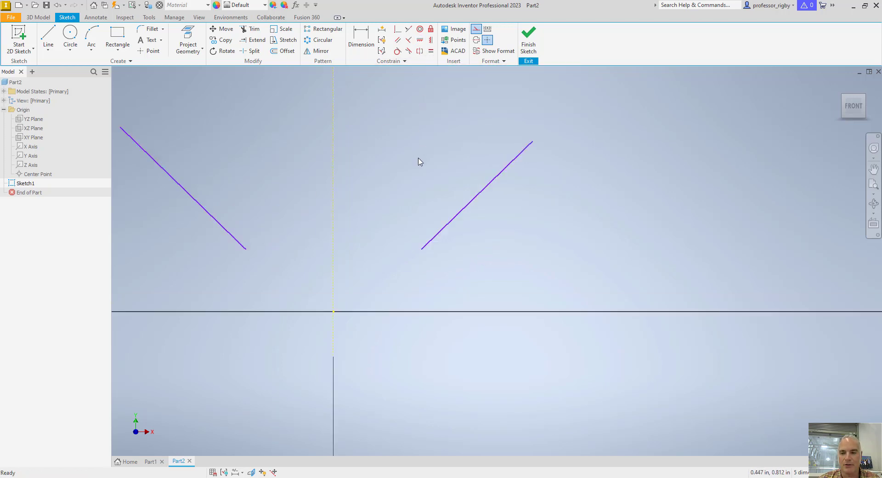
middle_click_drag(429, 183, 447, 218)
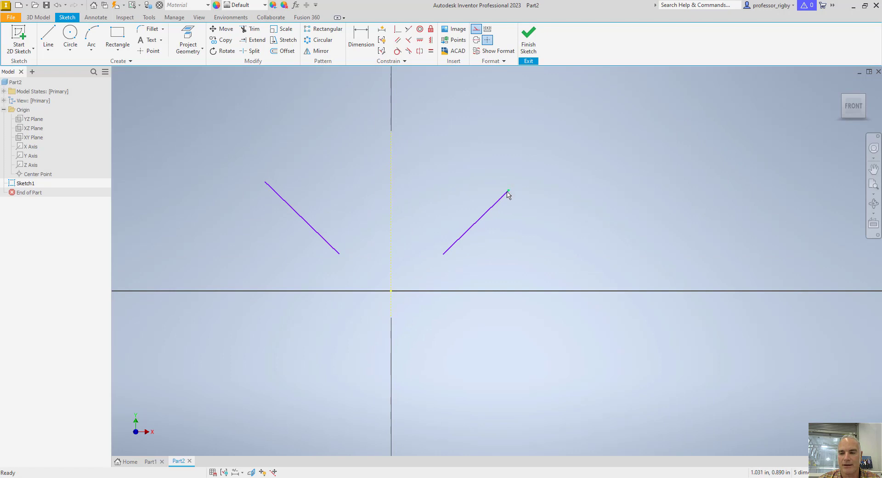
left_click_drag(508, 192, 607, 96)
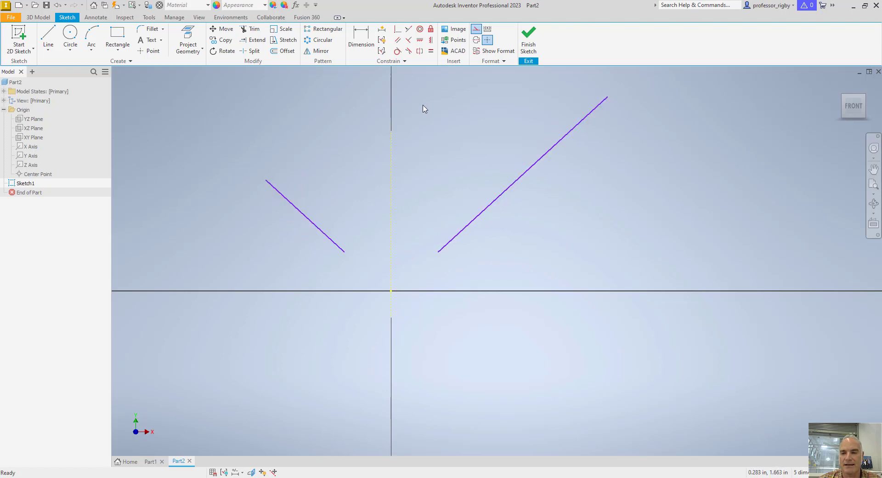
Step: Make the two slanted lines equal in length, and test by moving the right line's upper endpoint up and inward
left_click(431, 51)
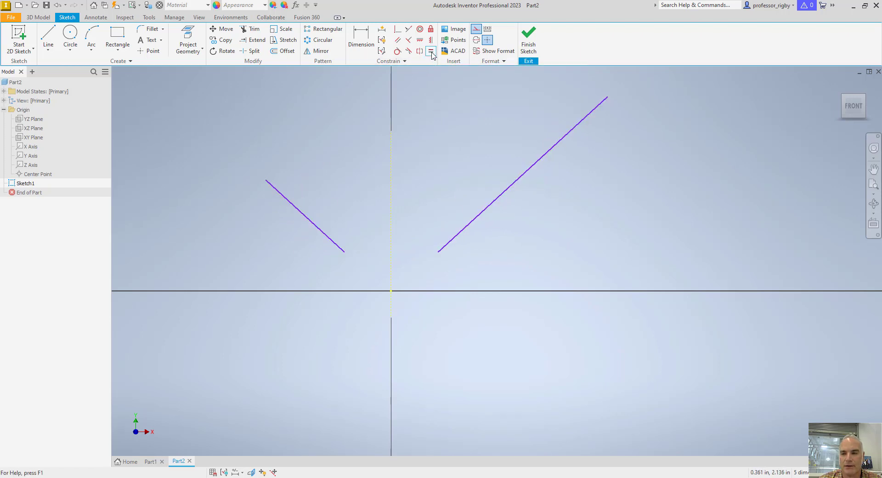
left_click(317, 227)
left_click(461, 232)
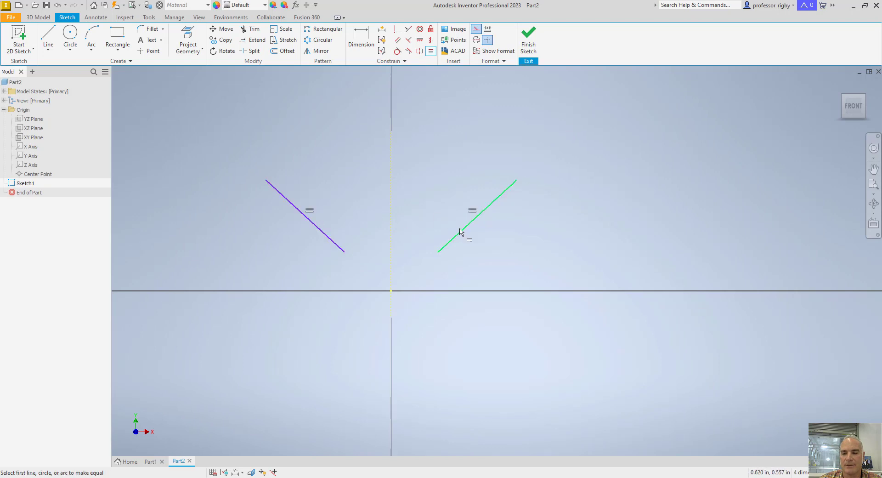
key("Escape")
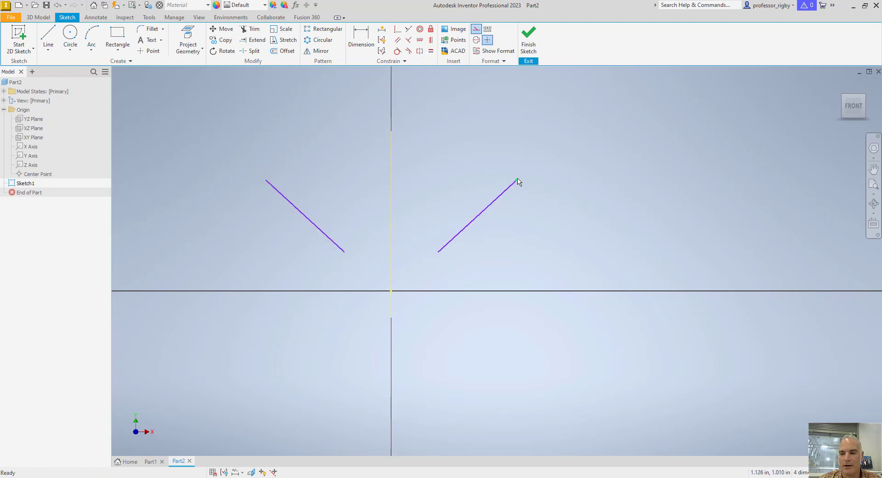
left_click_drag(515, 180, 498, 156)
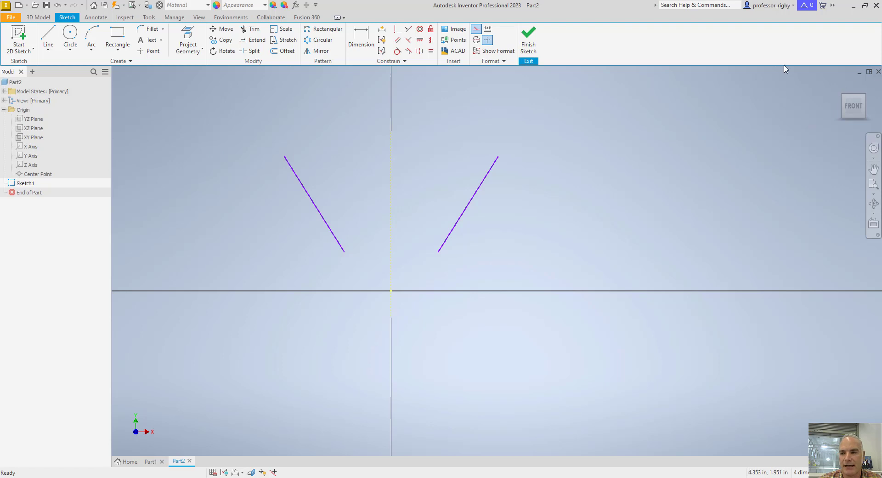
Step: Finish the sketch and close Part2 without saving its changes
left_click(537, 36)
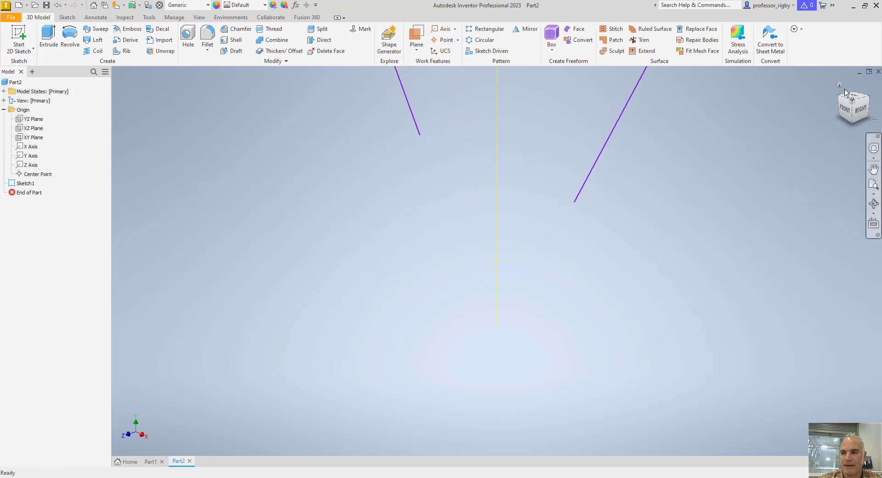
left_click(878, 74)
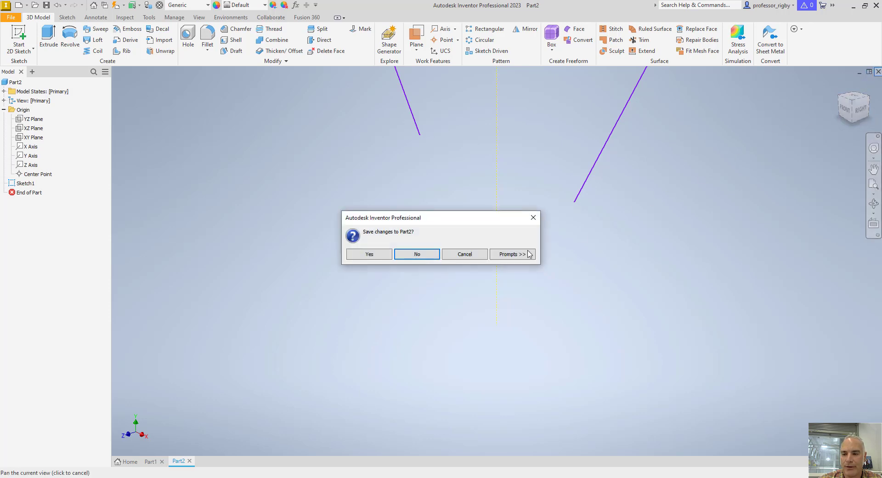
left_click(415, 254)
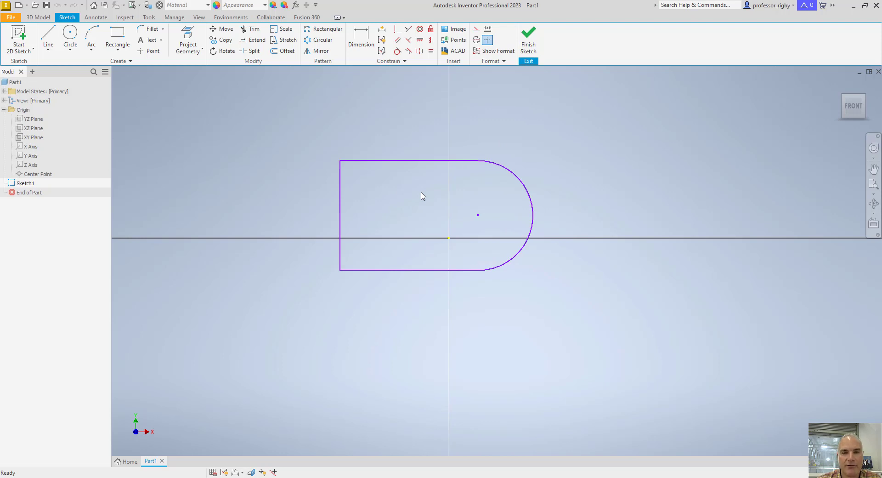
Step: With all sketch constraints shown, try to make the rounded outline's bottom line horizontal, and hide all constraints
key("F8")
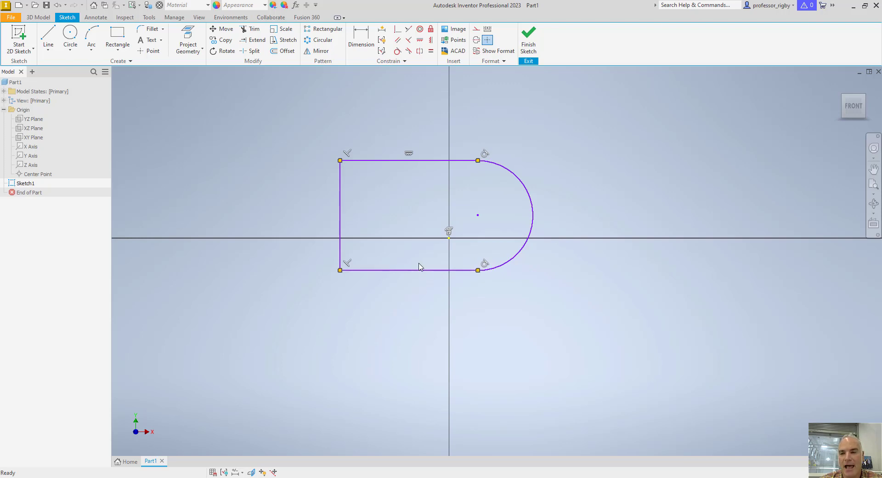
left_click(420, 41)
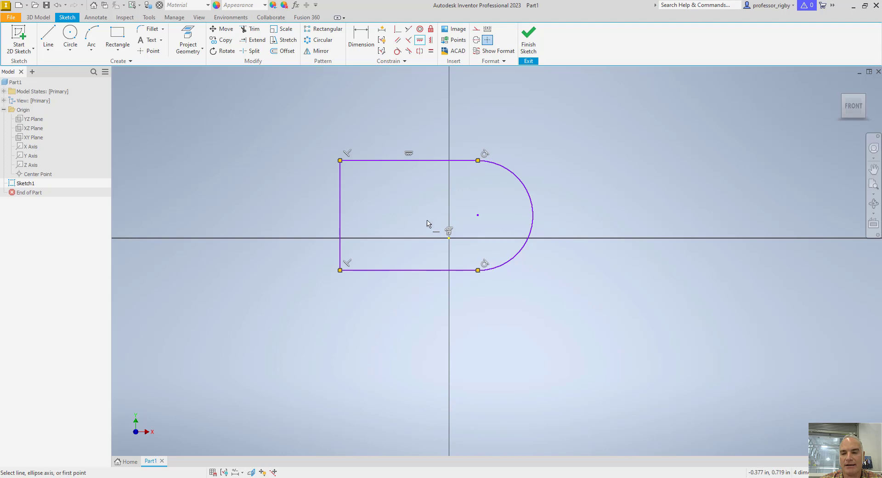
left_click(401, 270)
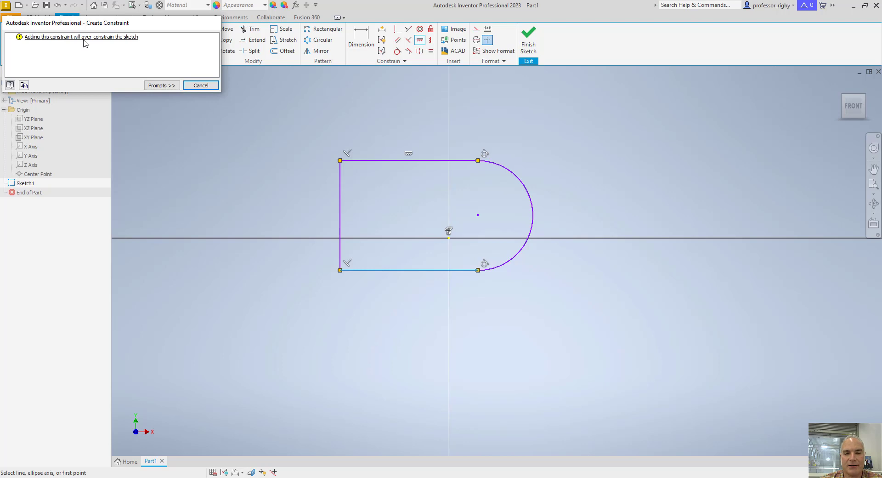
left_click(193, 87)
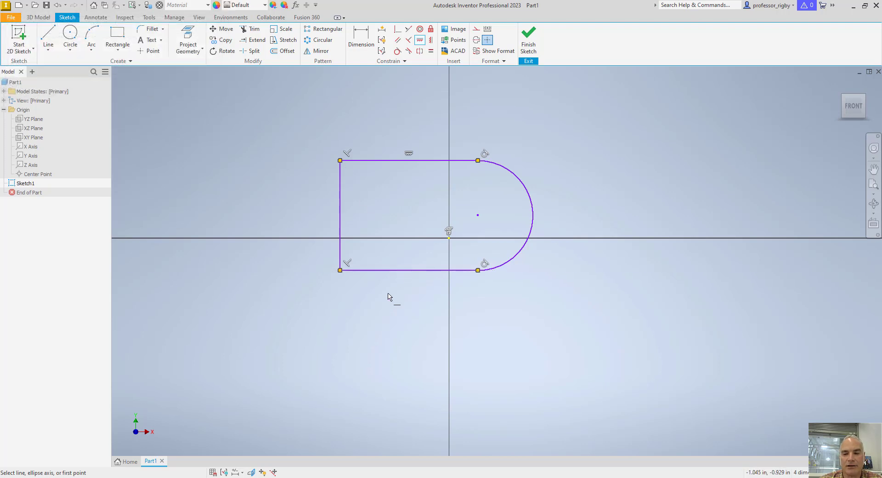
key("Escape")
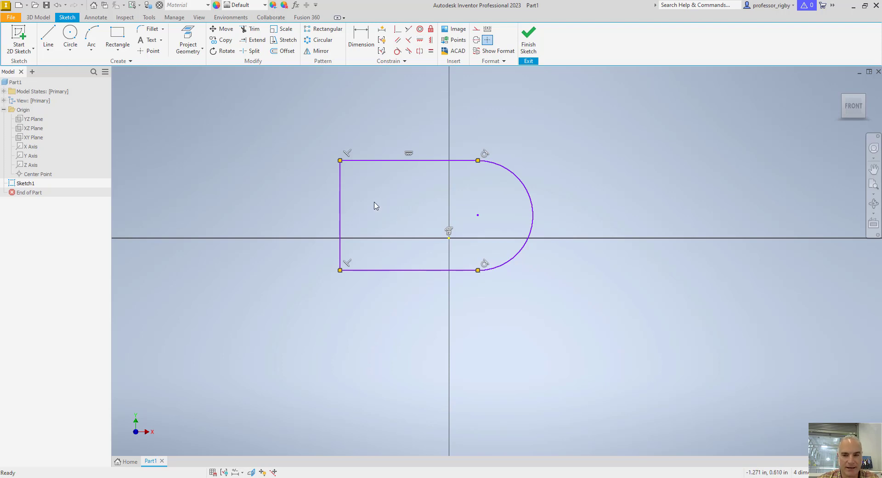
right_click(409, 184)
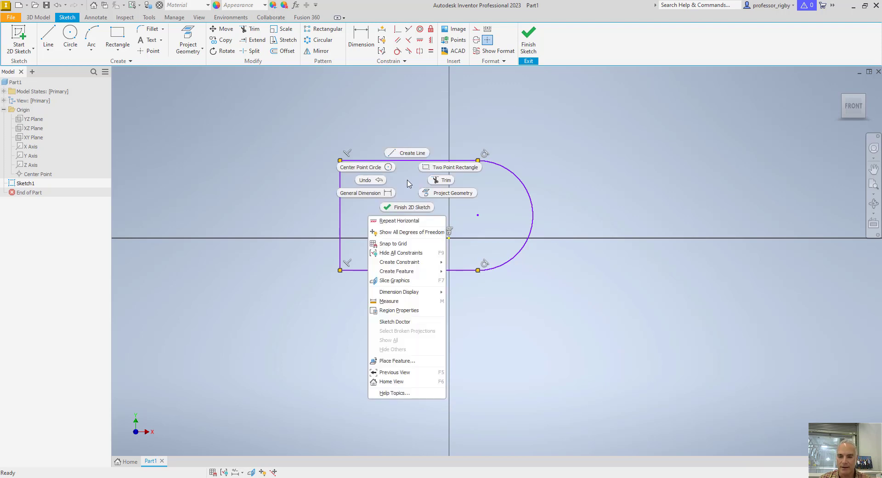
left_click(402, 252)
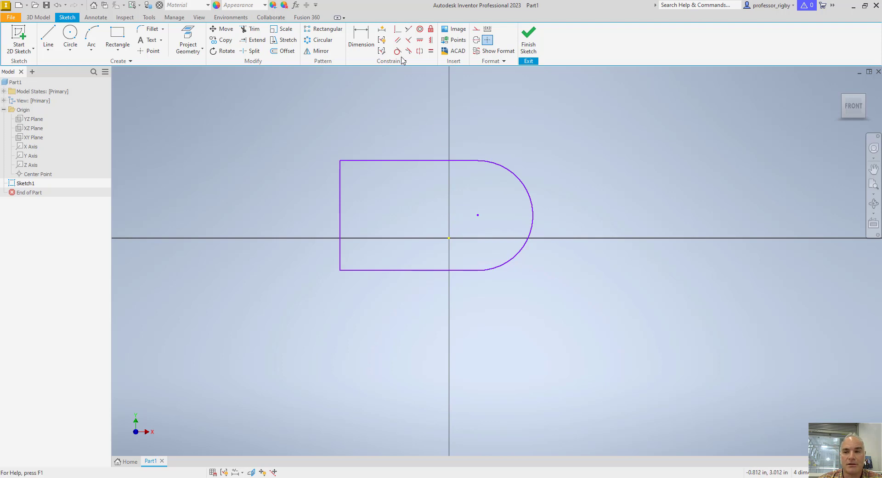
Step: Make the arc's center point coincident with the sketch origin, and test by moving the outline's top line upward
left_click(398, 30)
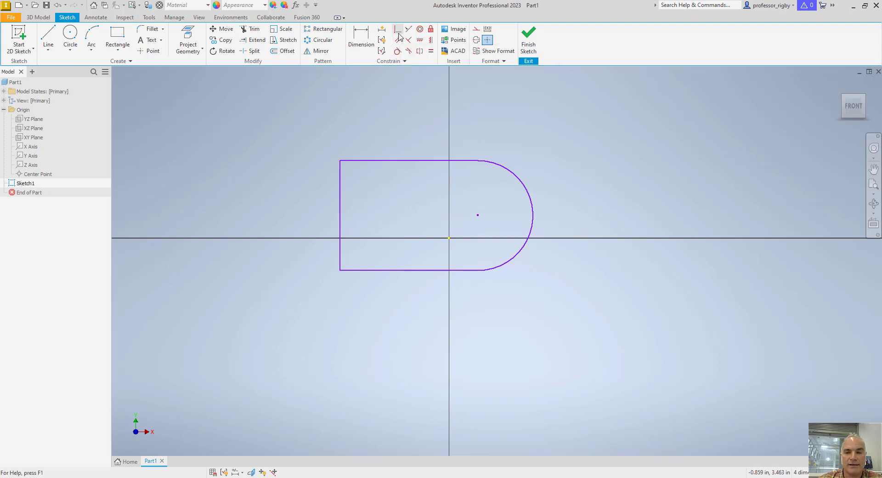
left_click(478, 216)
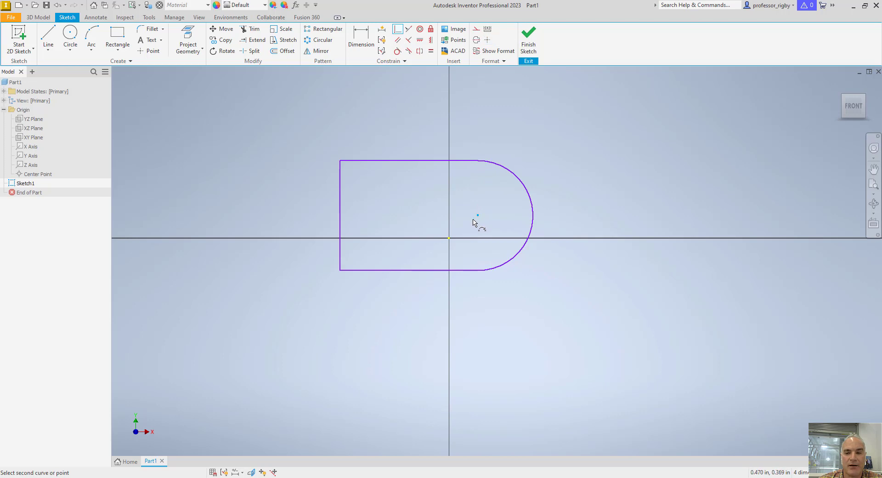
left_click(450, 238)
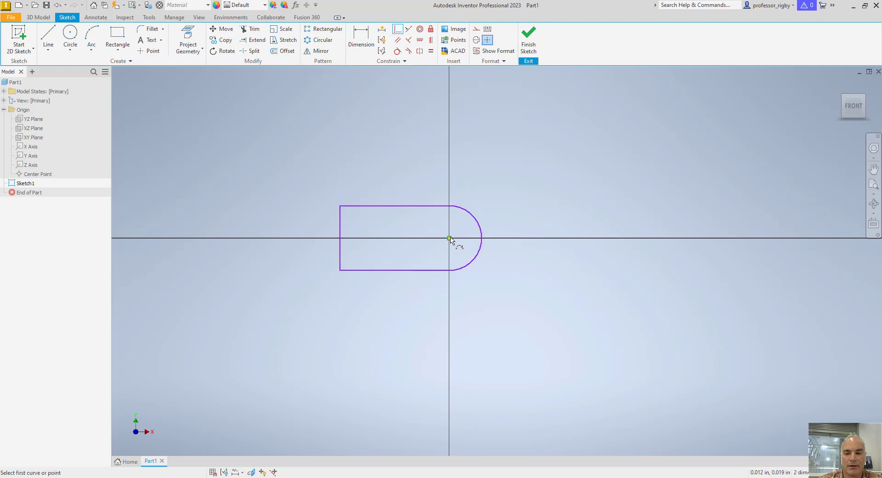
key("Escape")
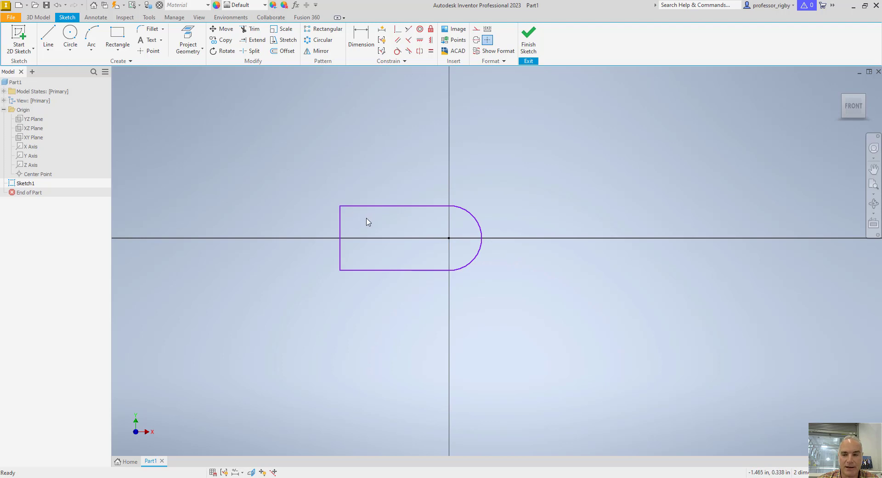
left_click_drag(374, 206, 367, 186)
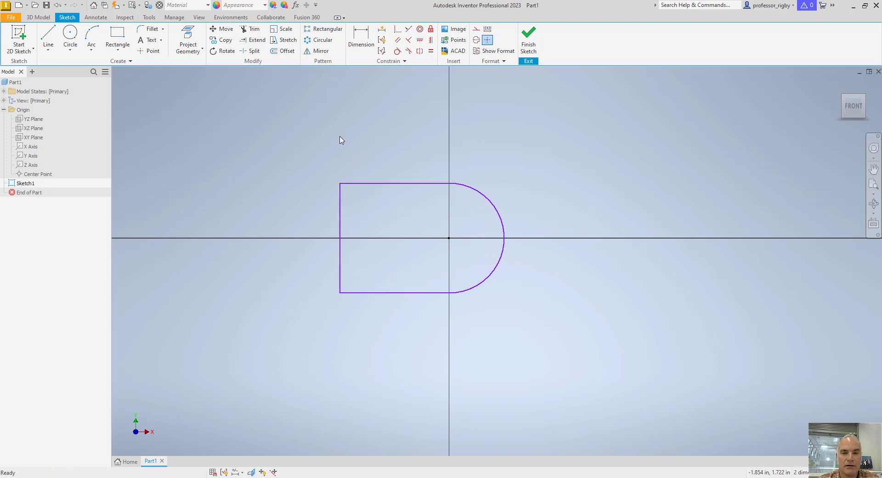